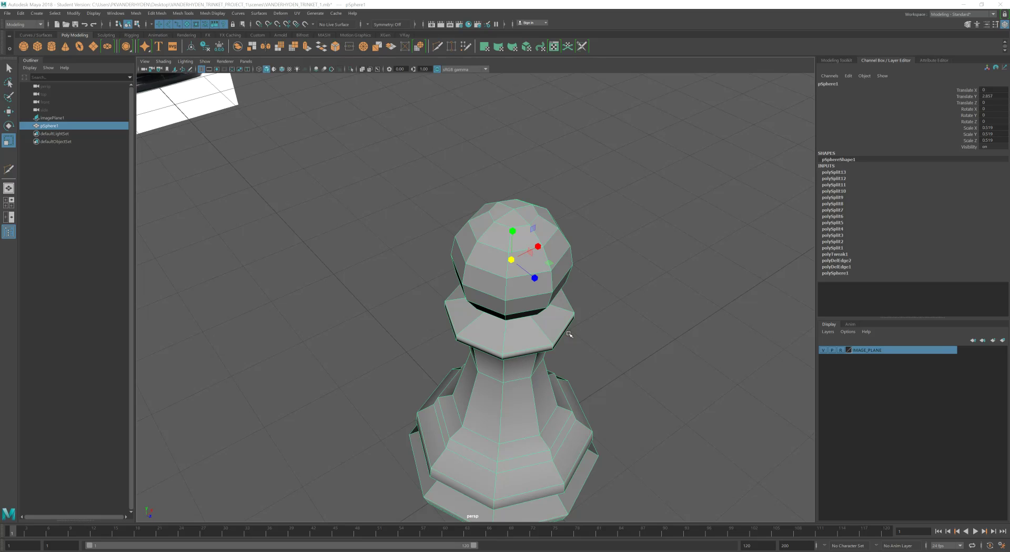
Frame the pawn and zoom in on its round head with the Move tool active
left_click_drag(568, 334, 533, 253, "alt")
left_click_drag(436, 219, 483, 254, "alt")
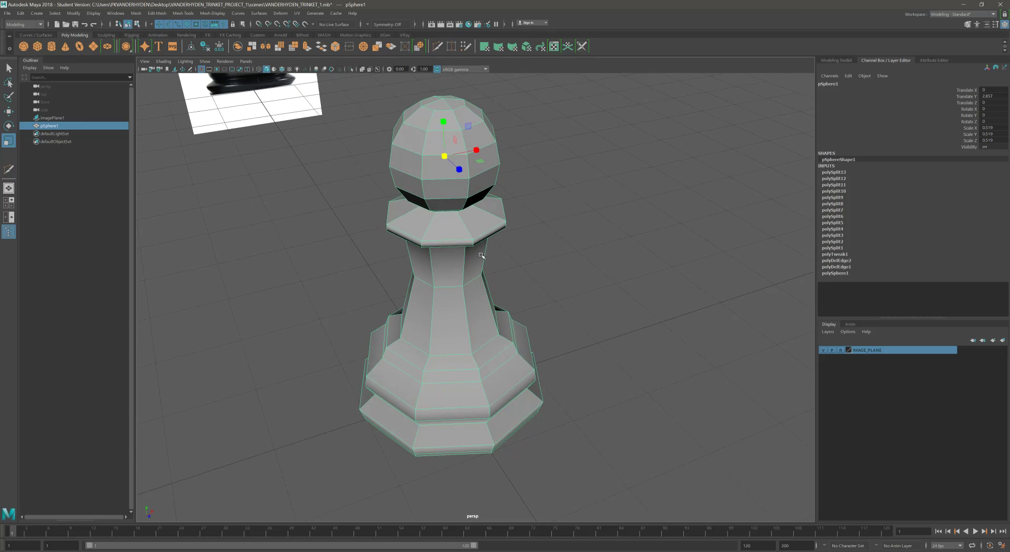
middle_click_drag(468, 223, 489, 239, "alt")
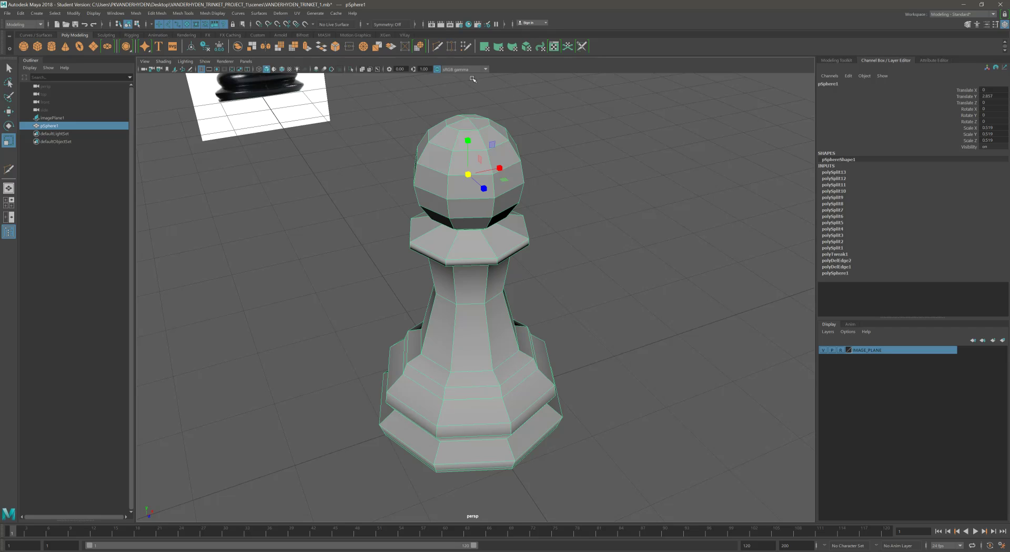
left_click_drag(540, 272, 521, 257, "alt")
middle_click_drag(521, 257, 531, 255, "alt")
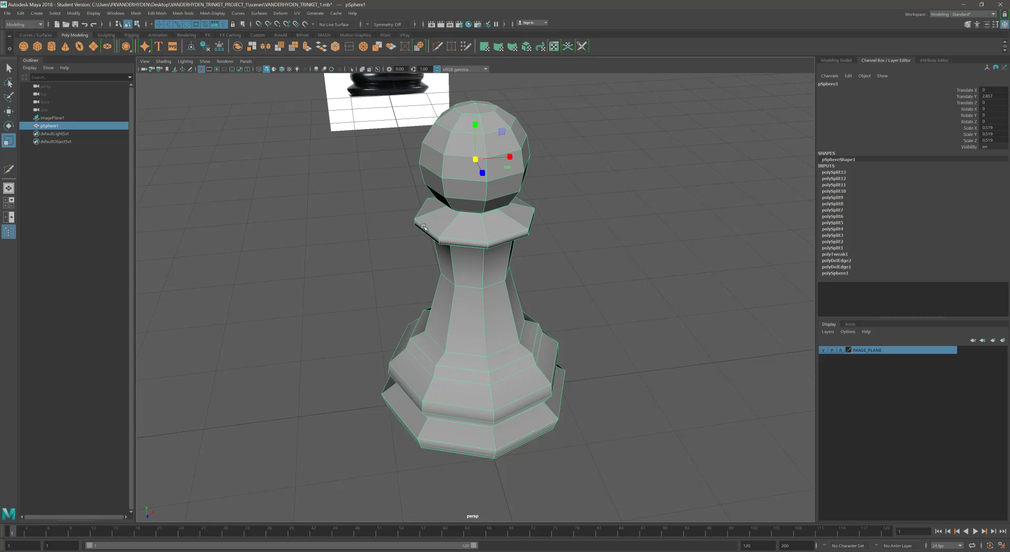
key("w")
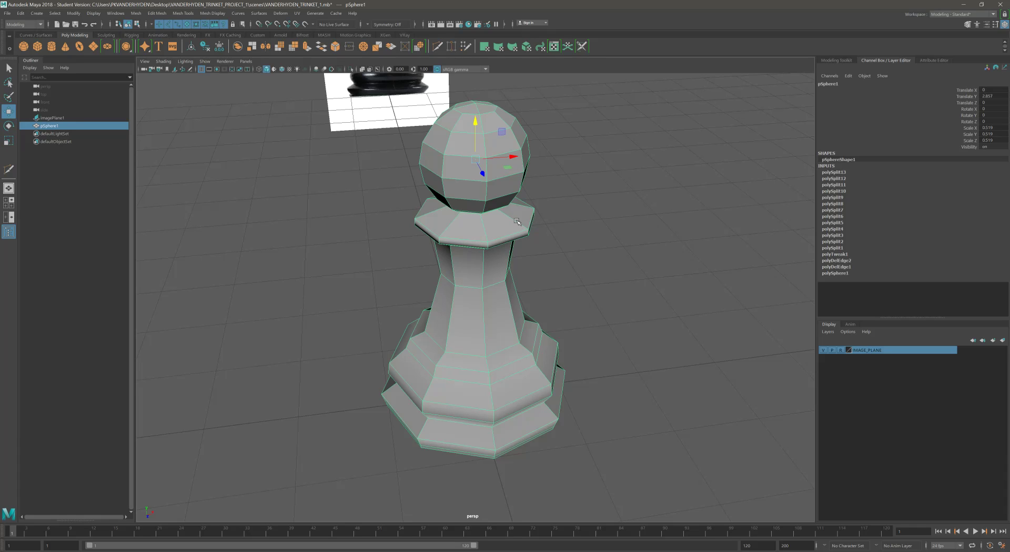
right_click_drag(470, 186, 510, 126, "alt")
middle_click_drag(511, 123, 520, 212, "alt")
left_click_drag(520, 212, 519, 248, "alt")
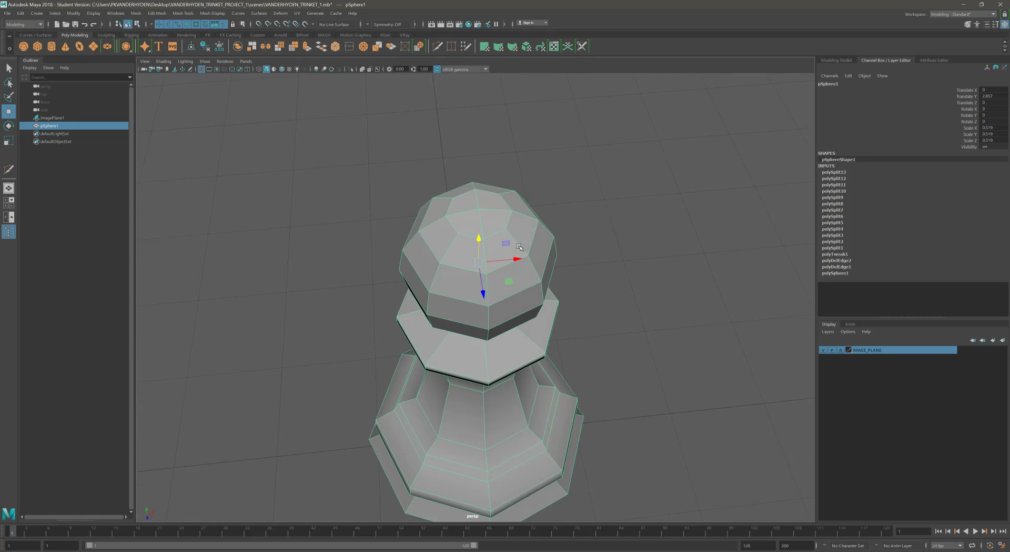
middle_click_drag(520, 248, 523, 236, "alt")
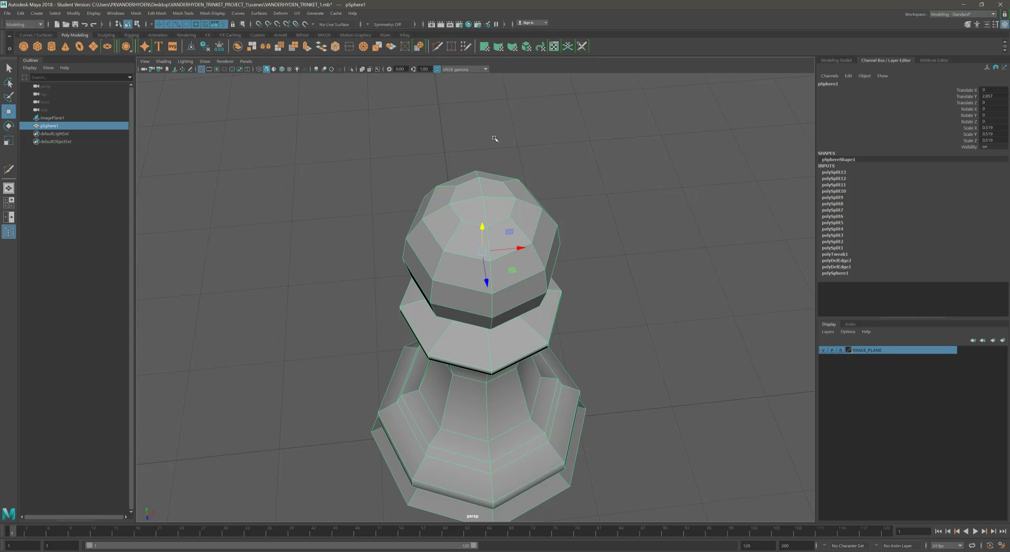
Activate Multi-Cut and preview an edge loop around the sphere head with Ctrl
left_click(438, 47)
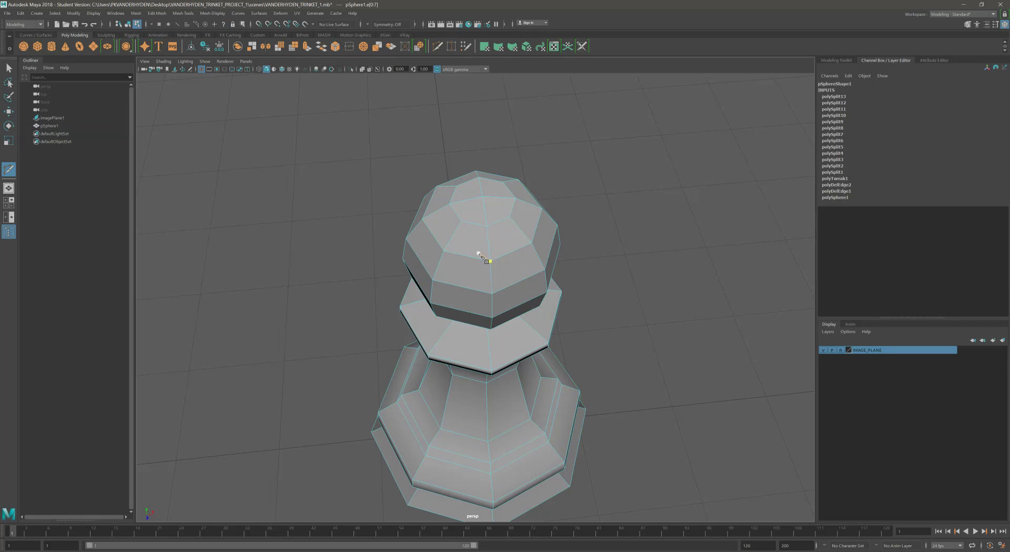
scroll(561, 260, "up", 5)
scroll(560, 259, "up", 3)
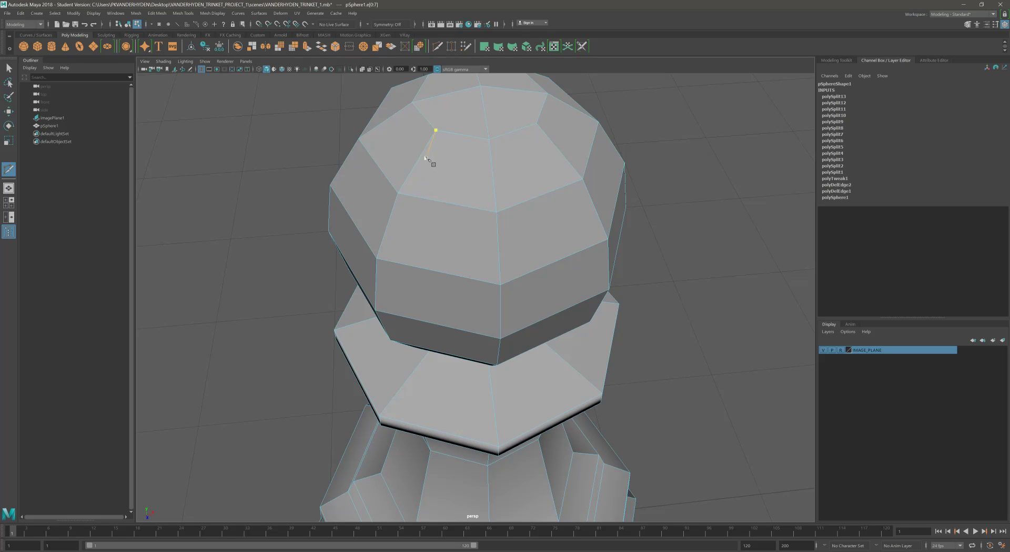
key("ctrl")
left_click_drag(543, 148, 562, 162, "alt")
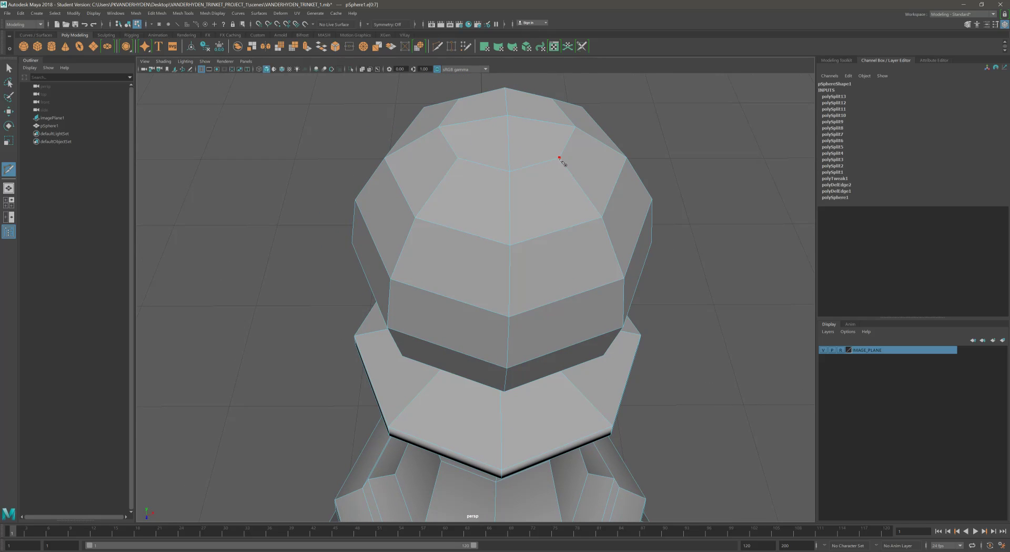
Cut a diagonal edge from a top-ring edge to the centre vertex, then leave Multi-Cut
left_click(559, 157)
left_click(510, 244)
left_click(729, 172)
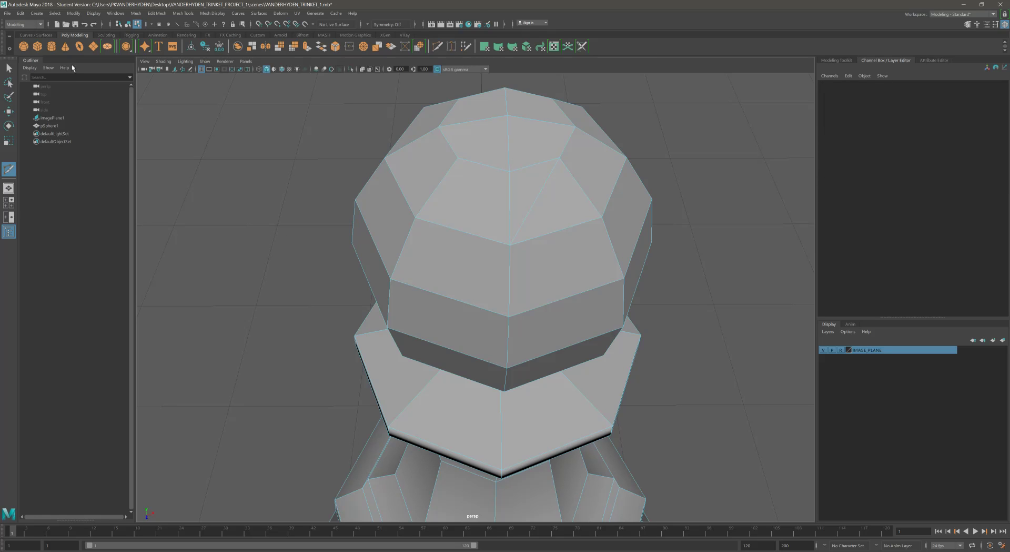
left_click(9, 113)
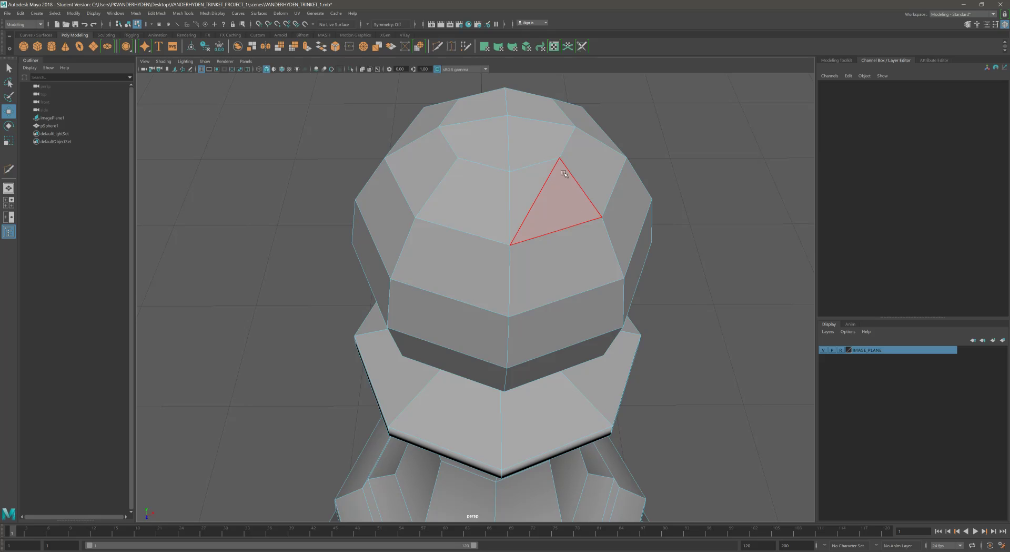
left_click_drag(587, 176, 587, 210, "alt")
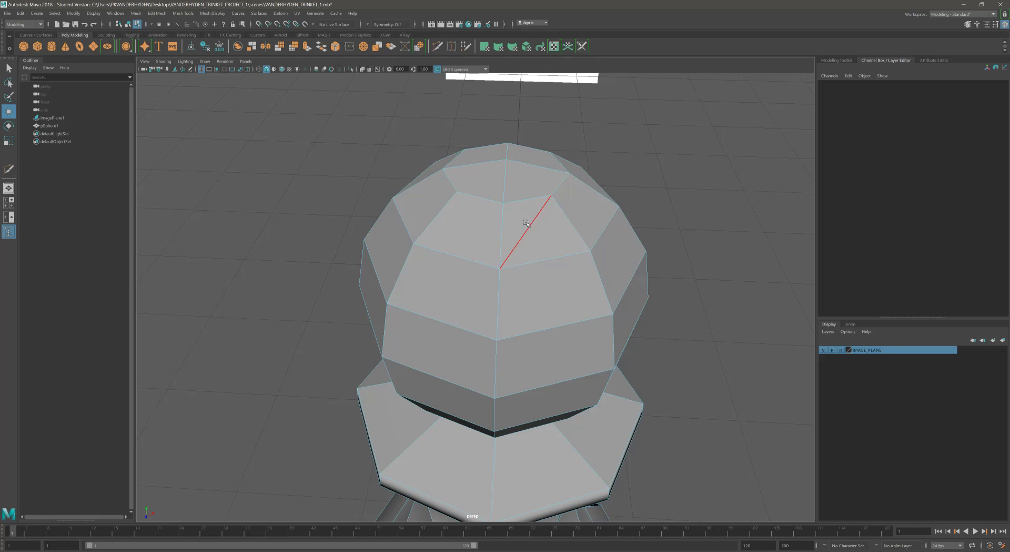
Resume Multi-Cut and try cuts between vertices across the sphere's top faces
left_click_drag(472, 242, 505, 266, "alt")
left_click(438, 47)
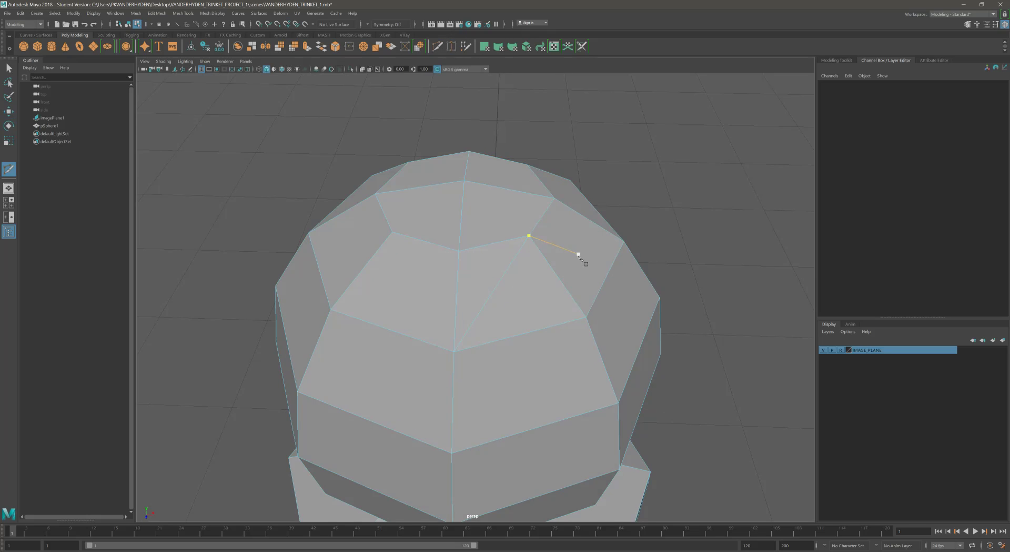
left_click_drag(577, 257, 580, 263, "alt")
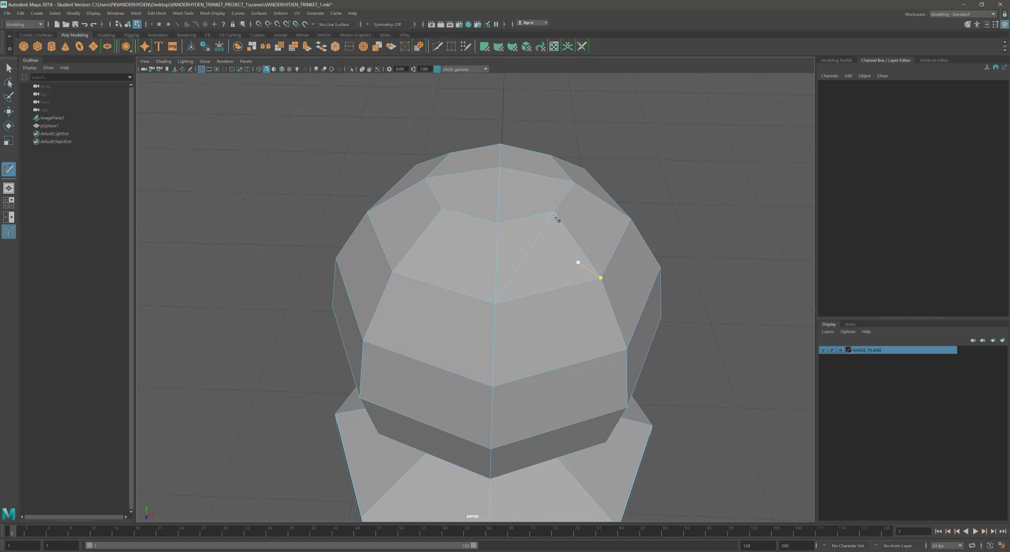
left_click(496, 259, "ctrl")
left_click(397, 194)
left_click(497, 260)
left_click(496, 302)
left_click(497, 257, "ctrl")
key("ctrl")
Insert a vertical edge loop down the sphere, then undo the extra edges with Ctrl+Z
left_click(497, 301)
key("ctrl+z")
left_click(497, 224)
key("ctrl+z")
key("ctrl")
left_click(541, 289, "ctrl")
key("ctrl")
key("ctrl+z")
key("ctrl+z")
key("ctrl+z")
key("ctrl+z")
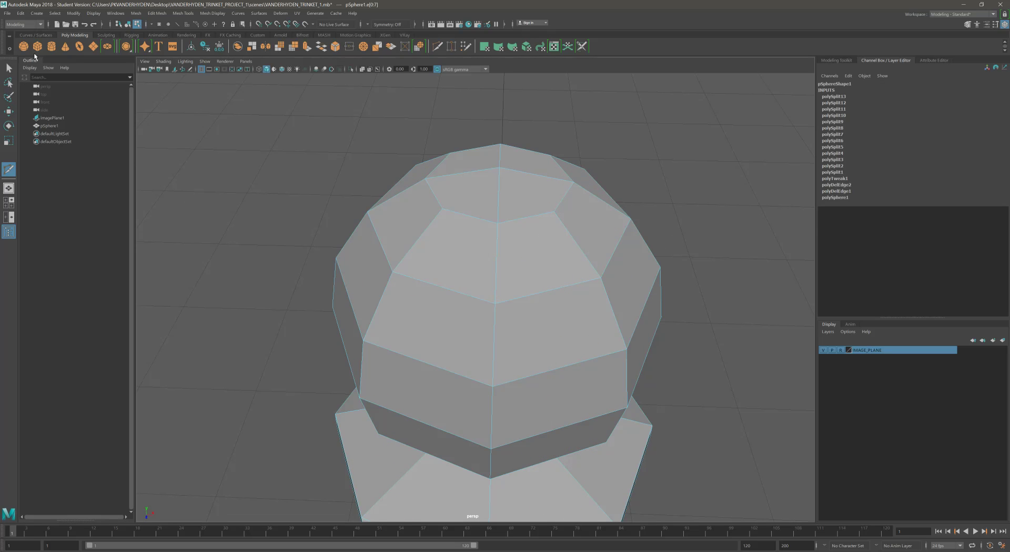
Create a polygon cube and move it along Z away from the pawn
key("ctrl+z")
right_click_drag(589, 268, 374, 268, "alt")
left_click_drag(374, 268, 498, 235, "alt")
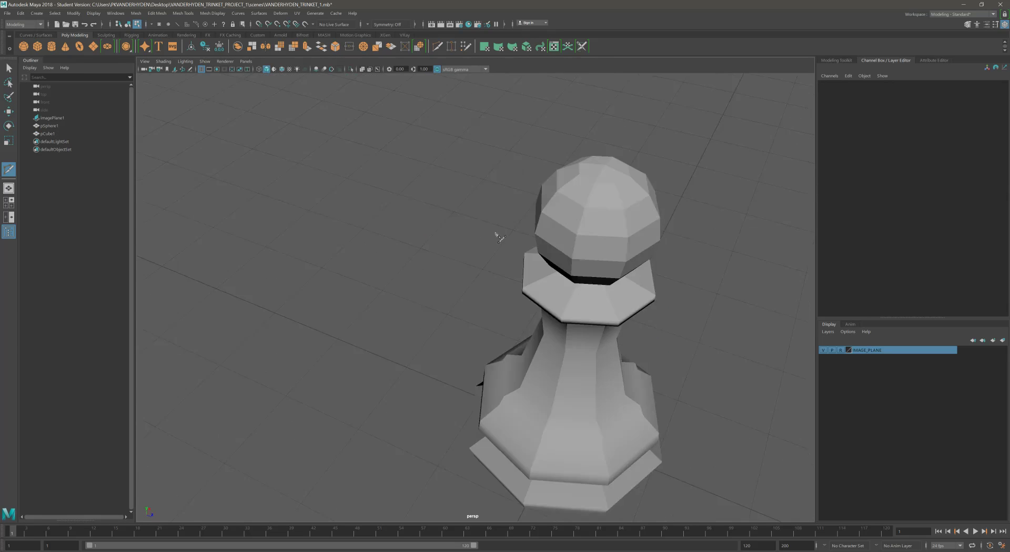
right_click_drag(497, 235, 319, 230, "alt")
left_click_drag(322, 233, 313, 146, "alt")
key("w")
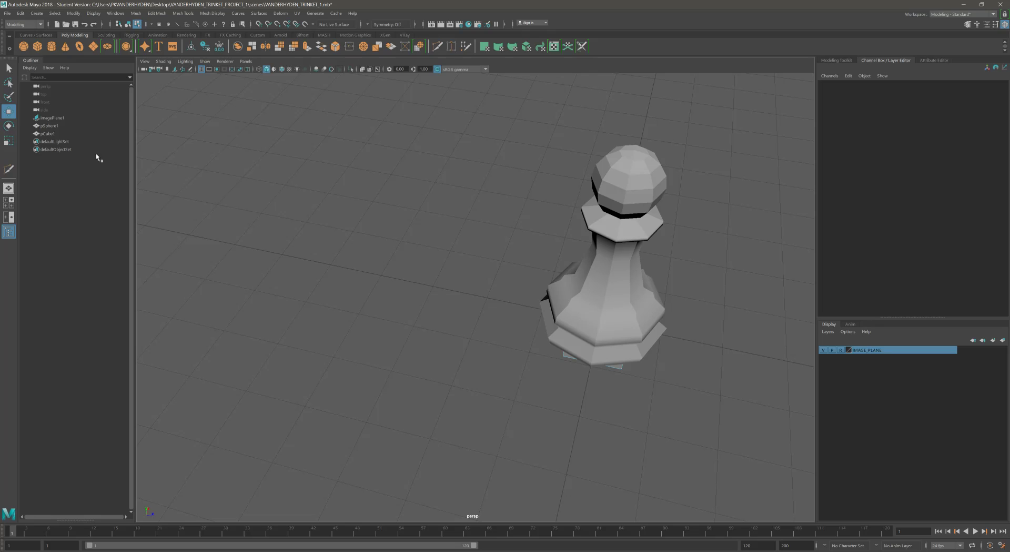
right_click_drag(564, 362, 586, 357)
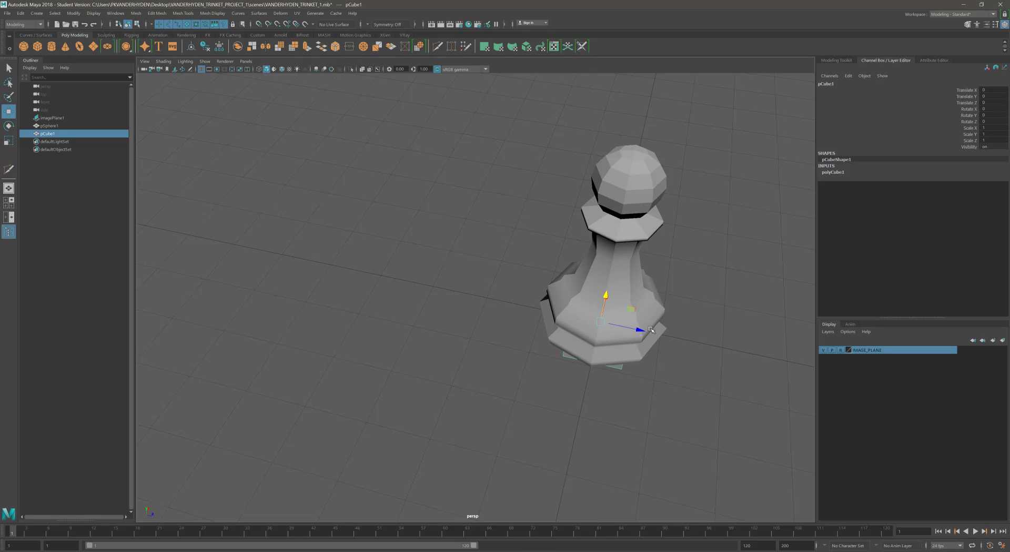
left_click_drag(639, 332, 475, 325)
right_click_drag(475, 325, 624, 328, "alt")
middle_click_drag(574, 274, 648, 213, "alt")
left_click_drag(647, 212, 568, 247, "alt")
Insert eight edge loops across the cube's top and sides with Multi-Cut
left_click(442, 49)
left_click_drag(458, 239, 416, 264, "alt")
left_click(369, 217, "ctrl")
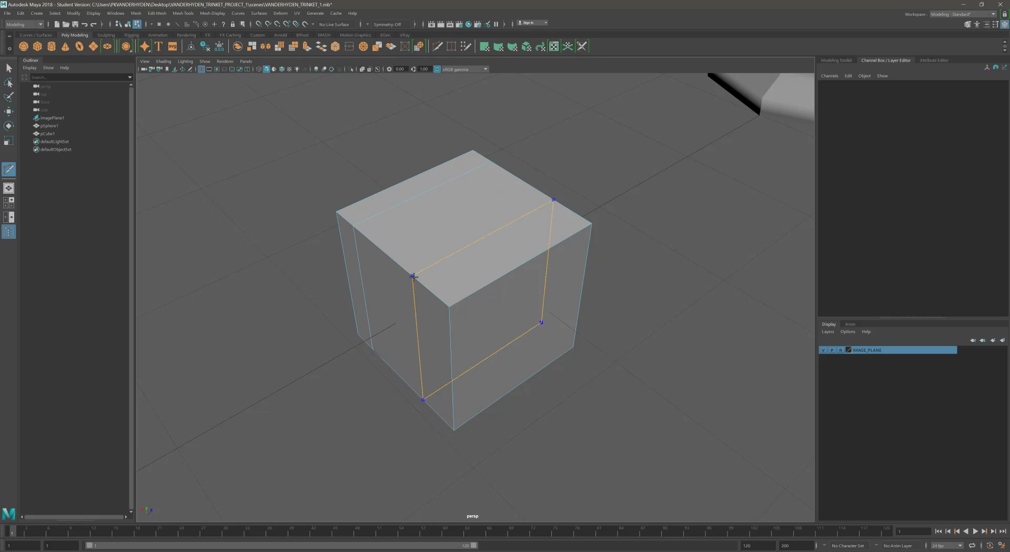
left_click(424, 274, "ctrl")
left_click(470, 293, "ctrl")
left_click(569, 237, "ctrl")
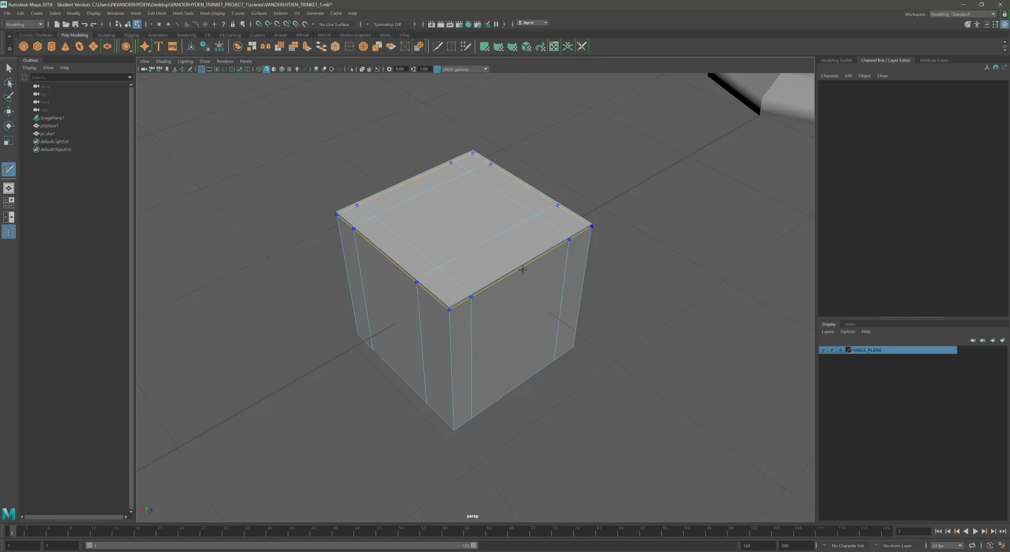
left_click(516, 268, "ctrl")
left_click(387, 234, "ctrl")
left_click(547, 250, "ctrl")
left_click(469, 371, "ctrl")
left_click_drag(469, 371, 553, 297, "alt")
key("w")
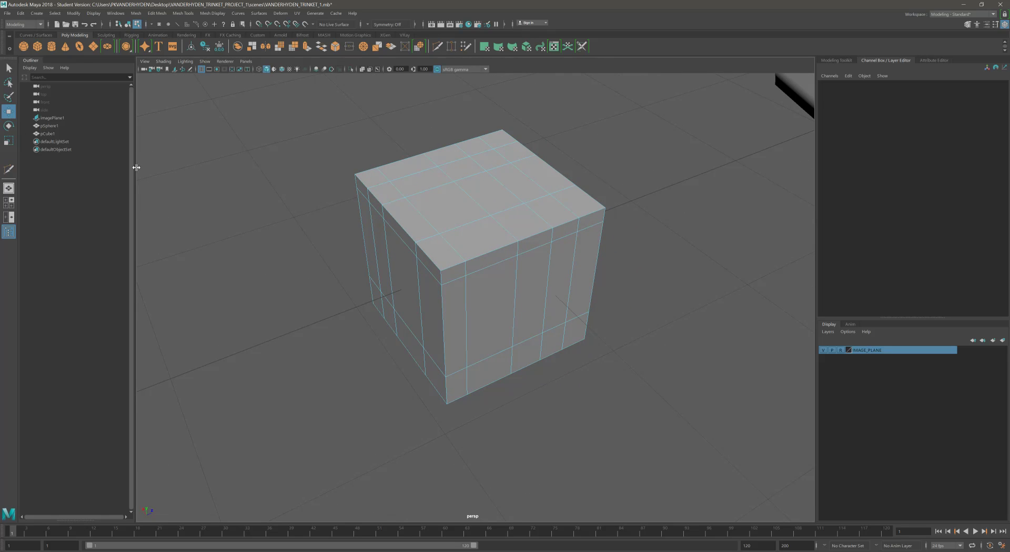
left_click(493, 308)
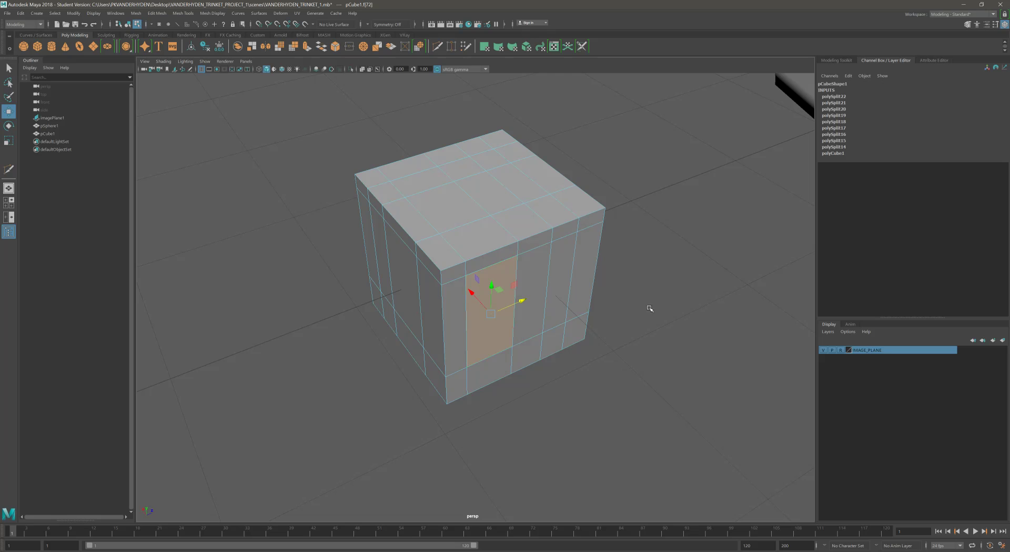
Extrude the front face outward and extrude a top face with thickness 0.6
left_click(307, 46)
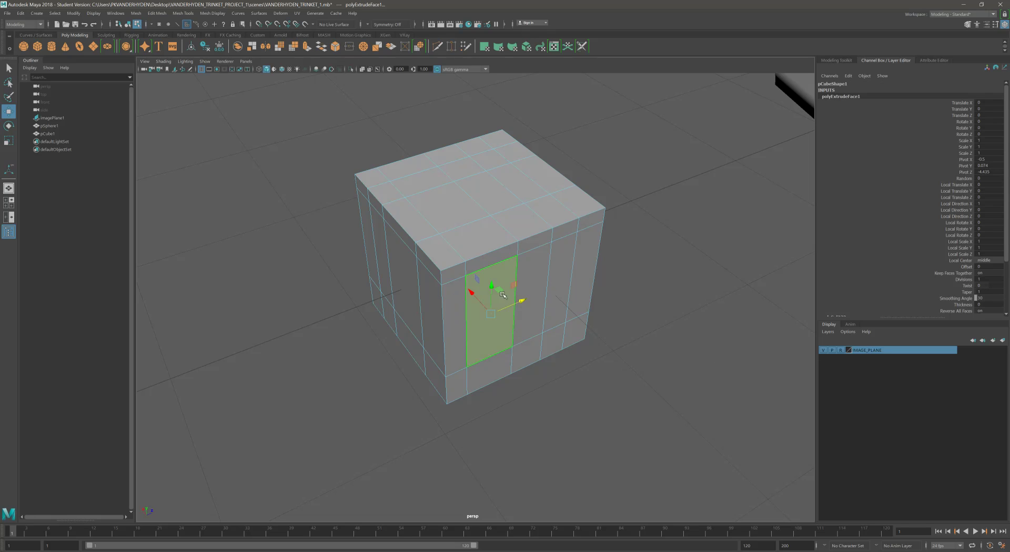
left_click_drag(465, 291, 592, 315)
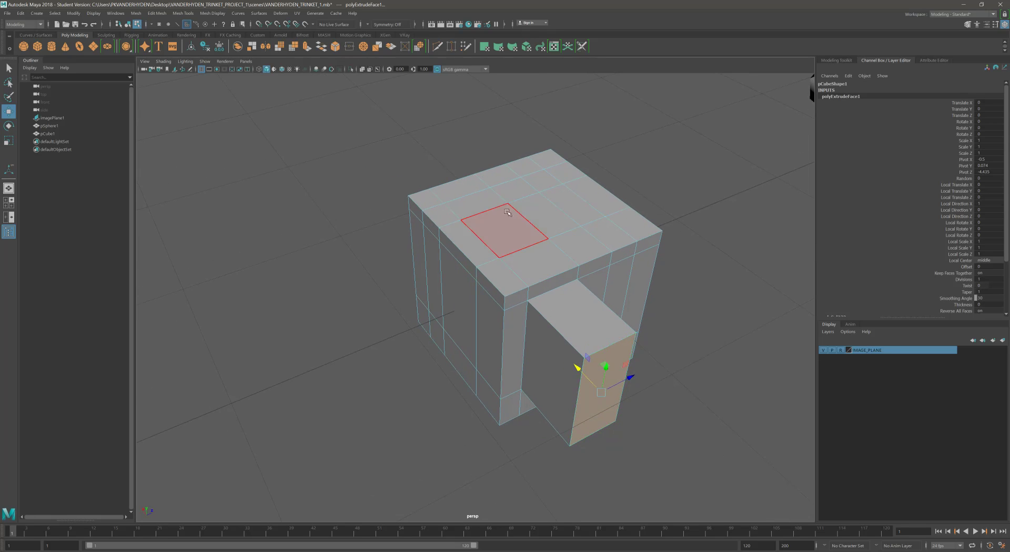
left_click(492, 196)
key("ctrl+e")
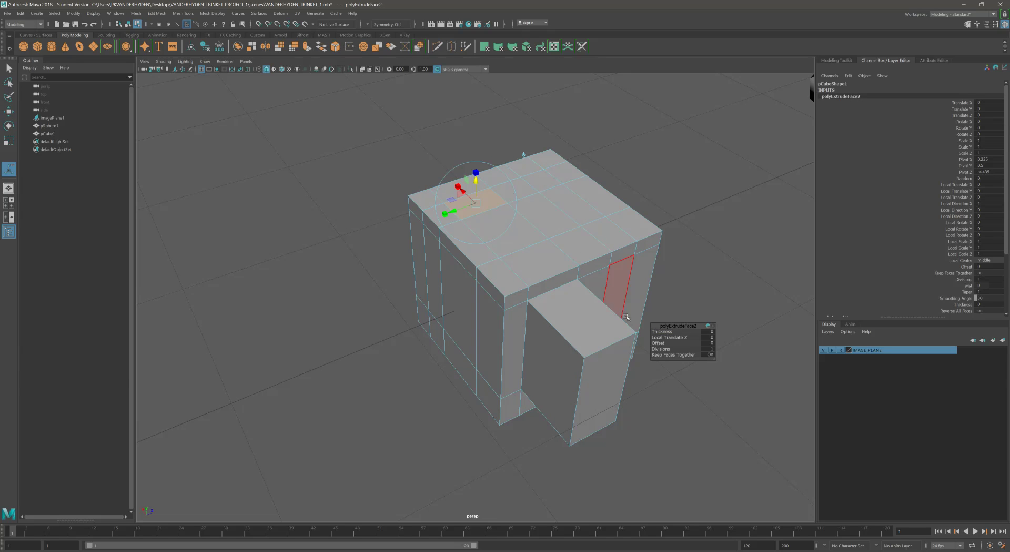
mouse_move(659, 333)
left_mouse_down()
mouse_move(684, 332)
mouse_move(660, 333)
left_mouse_up()
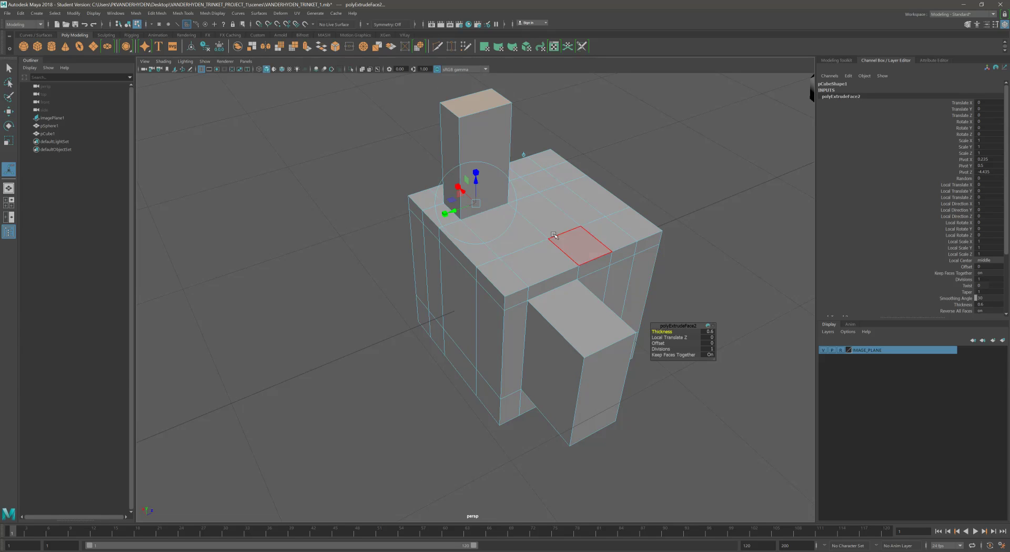
Extrude a side face into a long arm with thickness 0.8
left_click(566, 206)
left_click_drag(566, 206, 565, 253, "alt")
middle_click_drag(565, 253, 510, 179, "alt")
left_click_drag(510, 179, 530, 205, "alt")
left_click(542, 231)
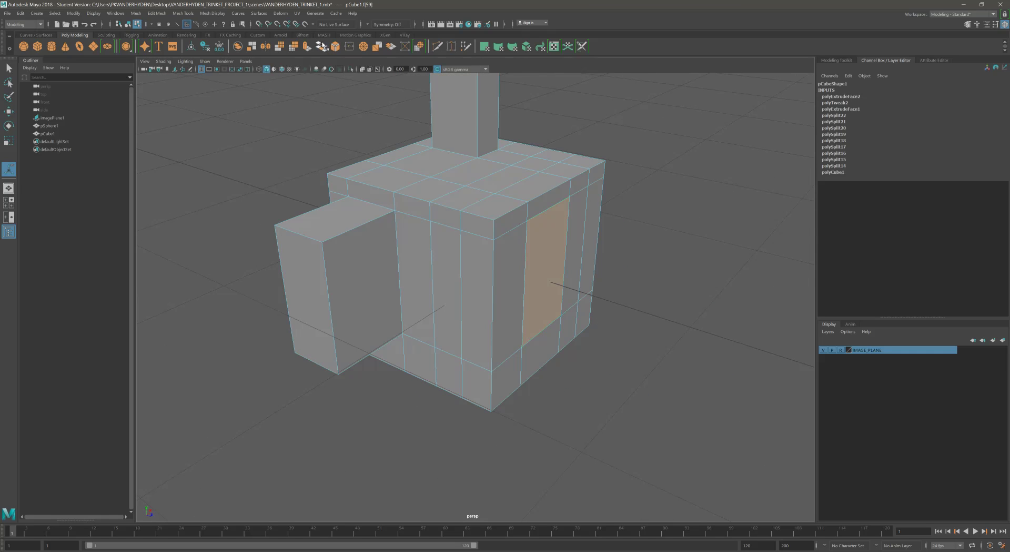
left_click(308, 48)
mouse_move(661, 331)
left_mouse_down()
mouse_move(679, 332)
mouse_move(665, 332)
left_mouse_up()
left_click_drag(601, 287, 628, 274, "alt")
right_click_drag(579, 253, 492, 216, "alt")
middle_click_drag(492, 216, 504, 232, "alt")
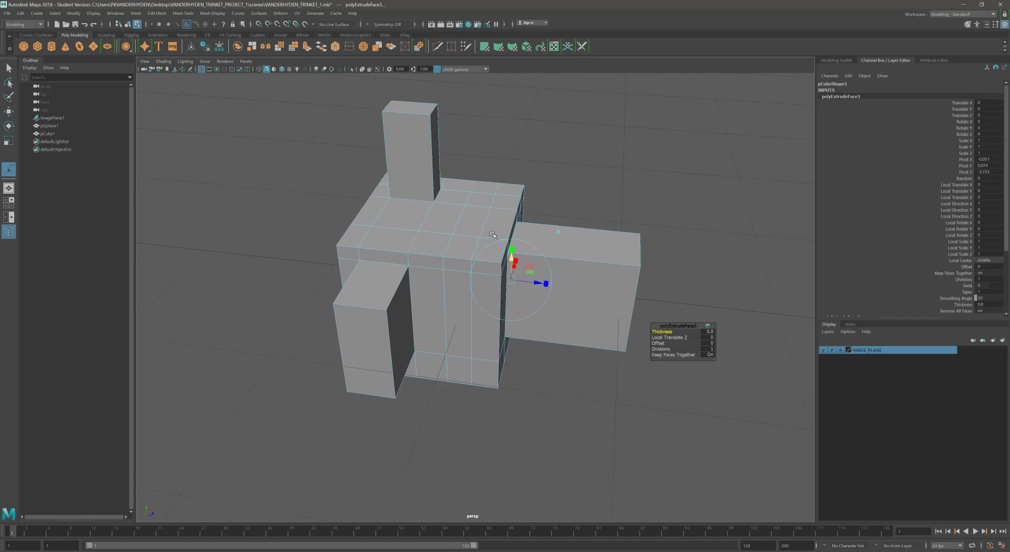
left_click_drag(503, 232, 481, 227, "alt")
right_click_drag(482, 228, 430, 188)
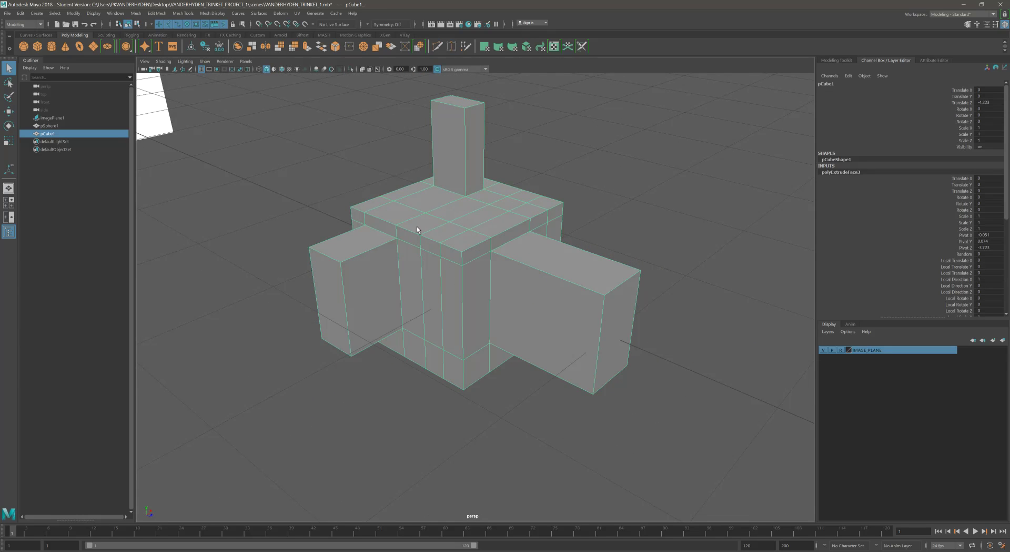
right_click_drag(427, 241, 432, 216)
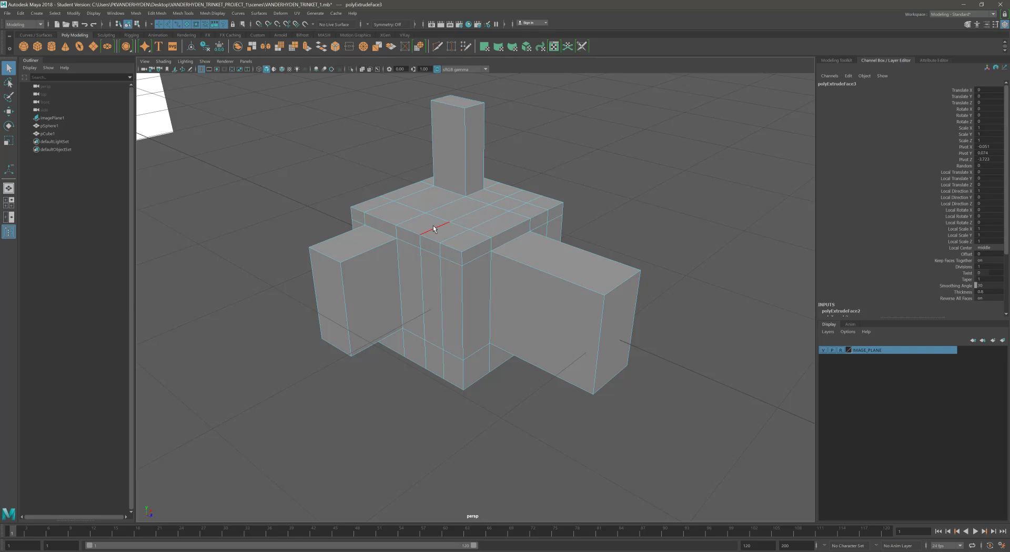
Select two edge loops around the cube's body, delete them, and inspect the mesh
double_click(434, 226)
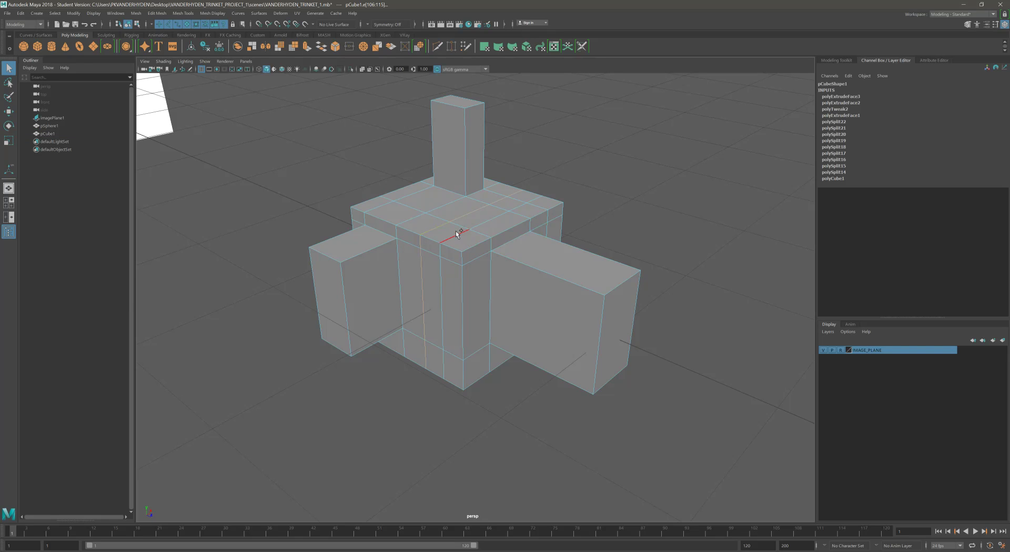
double_click(456, 231, "shift")
key("Delete")
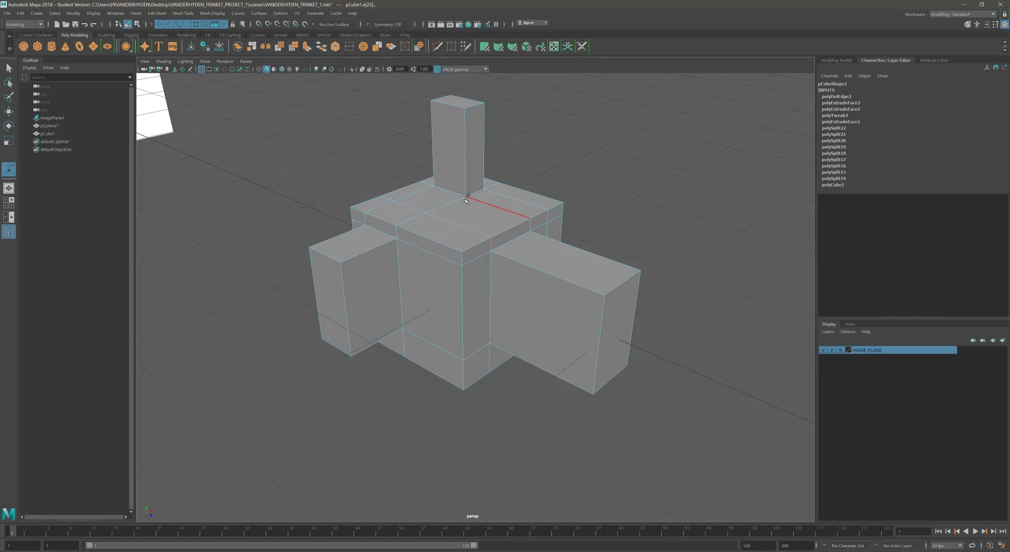
left_click_drag(416, 204, 437, 299, "alt")
middle_click_drag(436, 298, 477, 249, "alt")
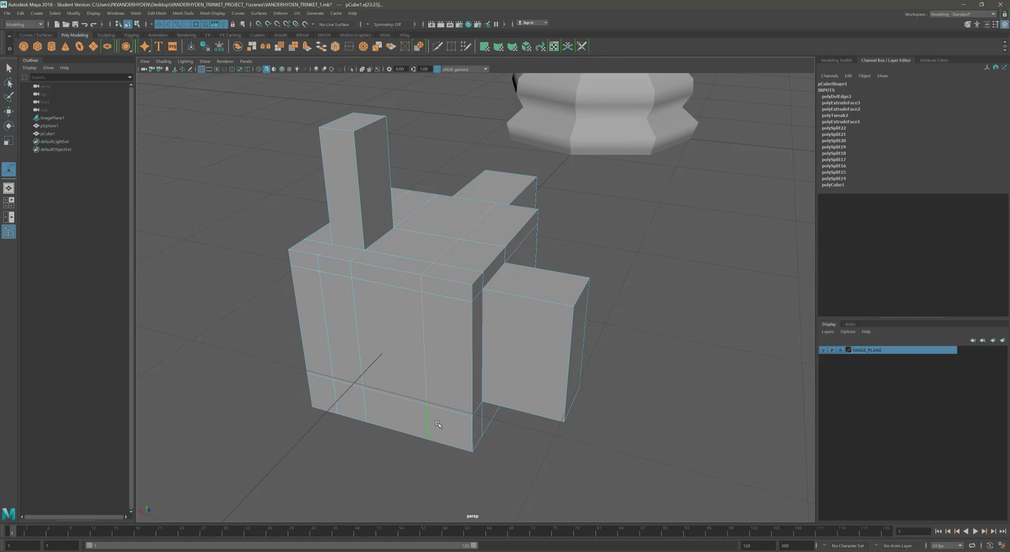
left_click_drag(438, 424, 414, 291, "alt")
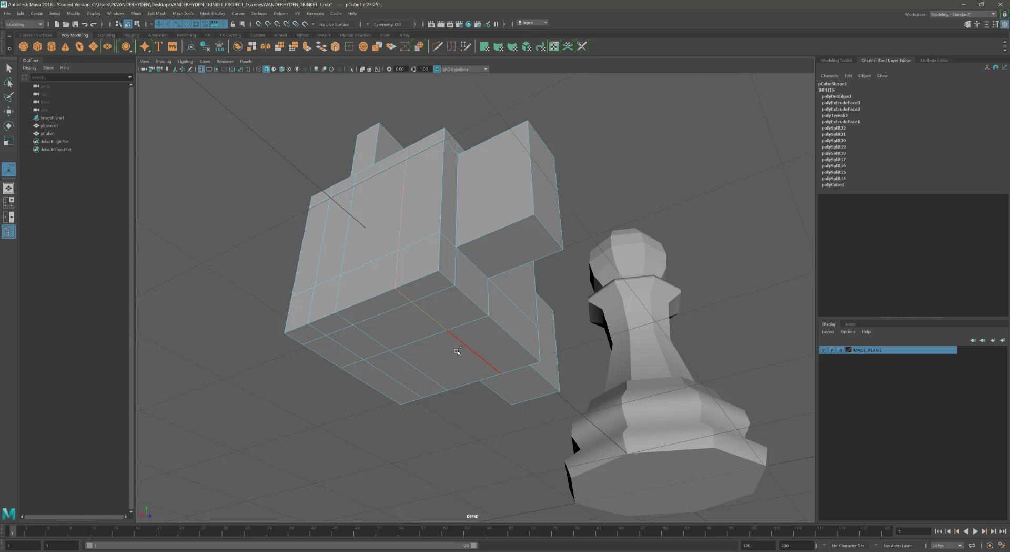
left_click_drag(532, 279, 524, 344, "alt")
Delete the selected edge loop and several edges on the mesh top
key("Delete")
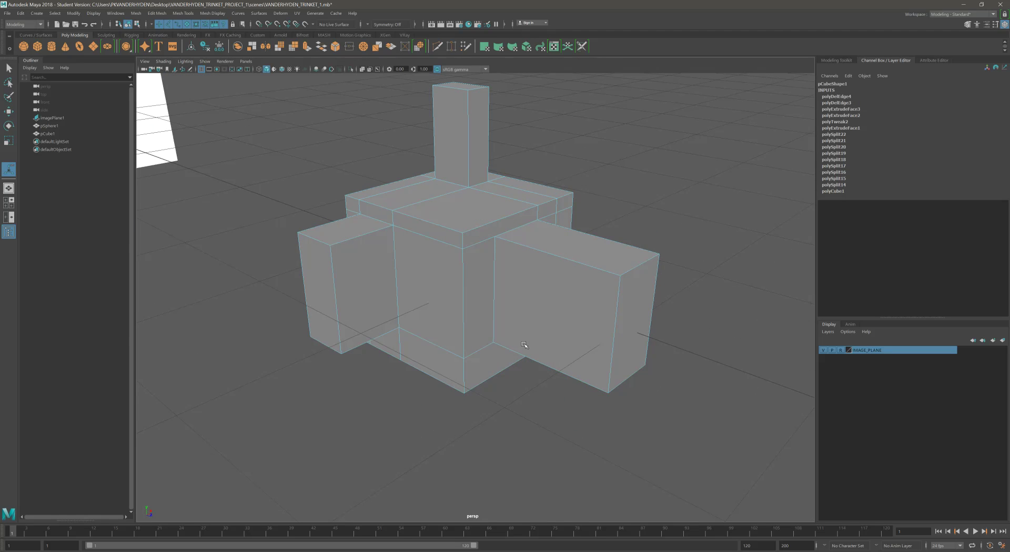
left_click_drag(511, 238, 545, 218, "alt")
key("Delete")
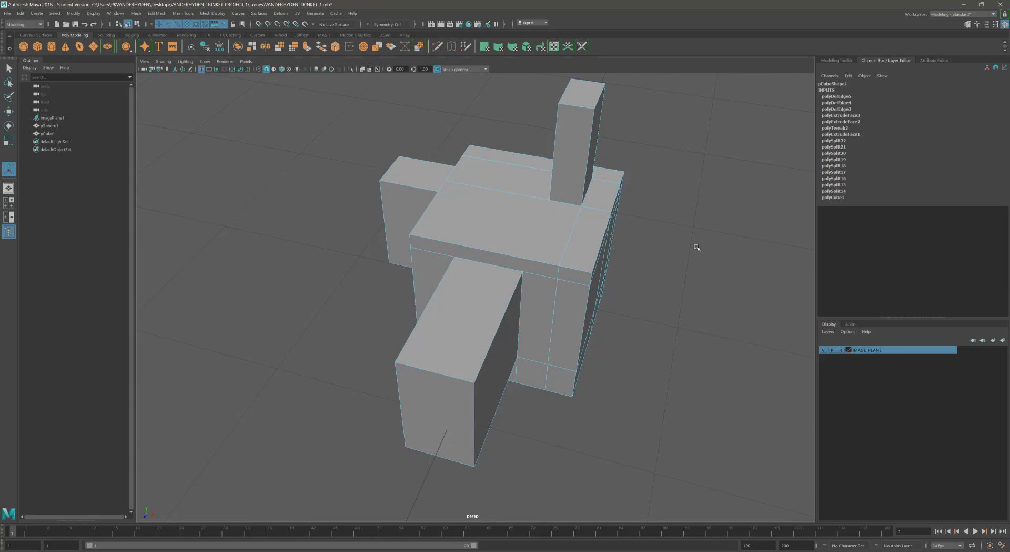
left_click_drag(571, 243, 627, 256, "alt")
key("Delete")
double_click(554, 241)
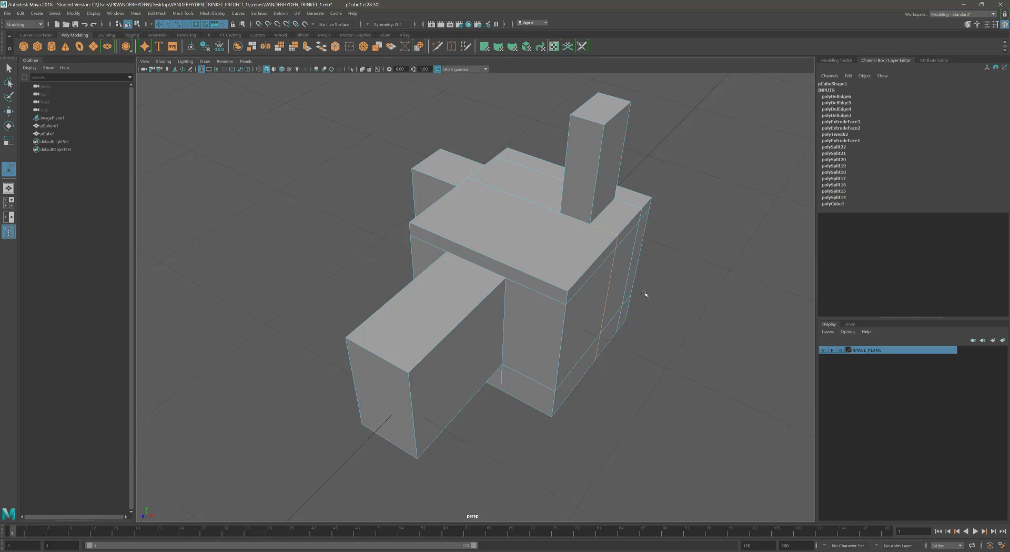
left_click_drag(645, 293, 571, 298, "alt")
key("ctrl+Delete")
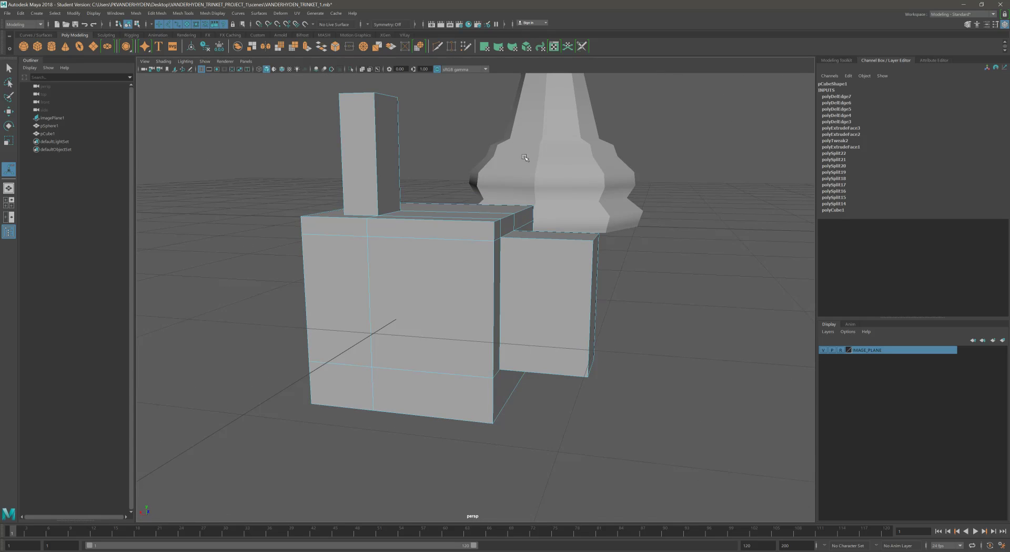
Delete further top and lower edges, checking the model from above and below
left_click_drag(525, 157, 485, 225, "alt")
left_click(407, 315)
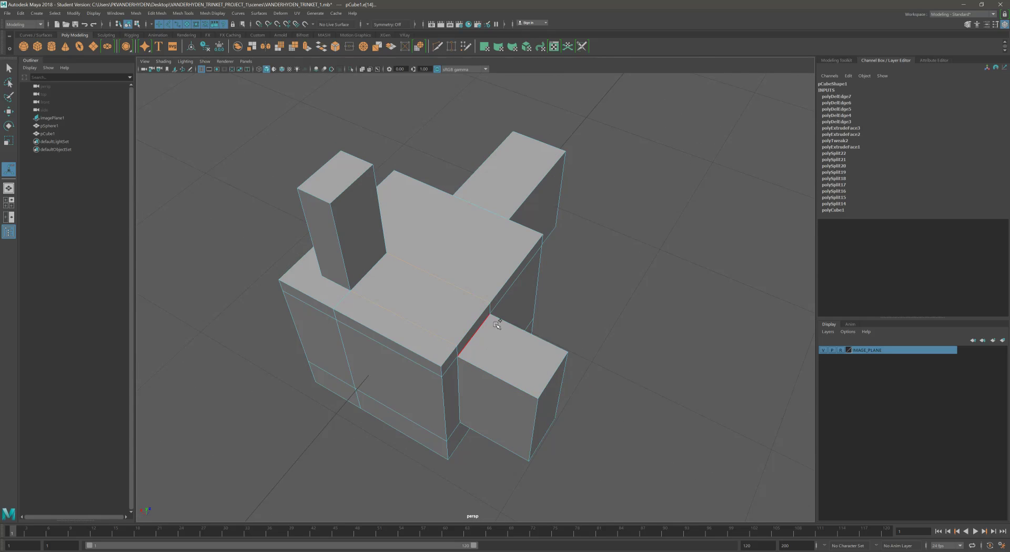
left_click_drag(478, 331, 430, 263, "alt")
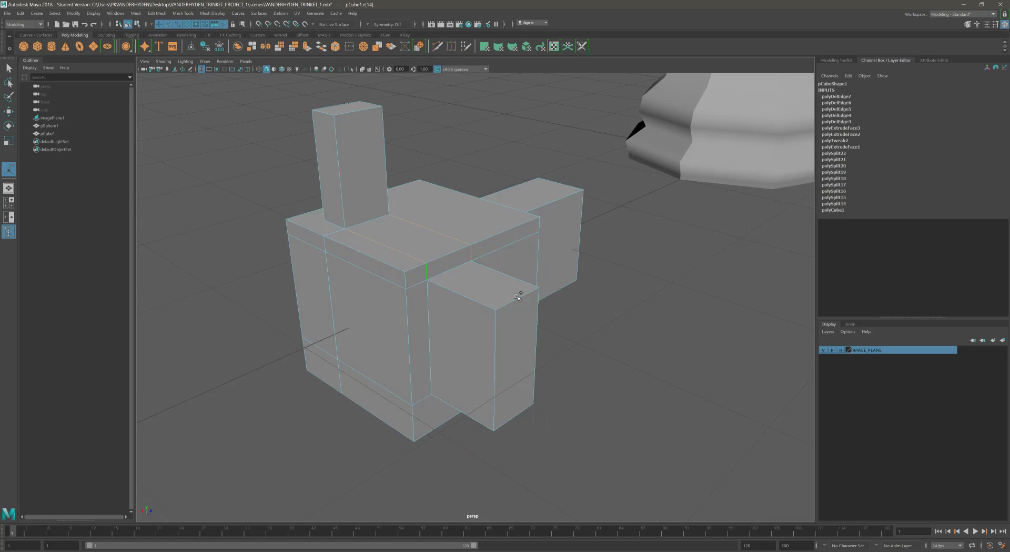
key("Delete")
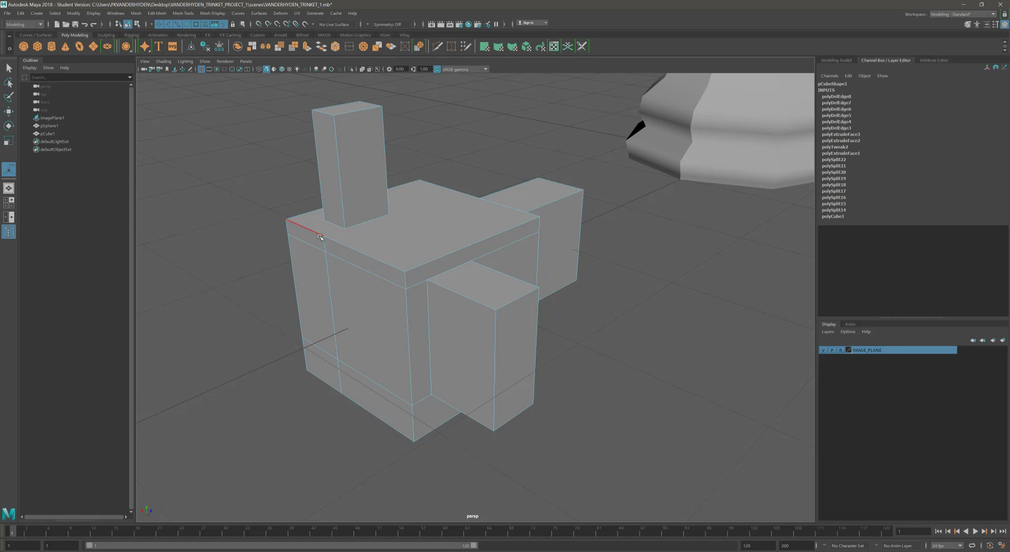
left_click_drag(381, 350, 319, 332, "alt")
key("Delete")
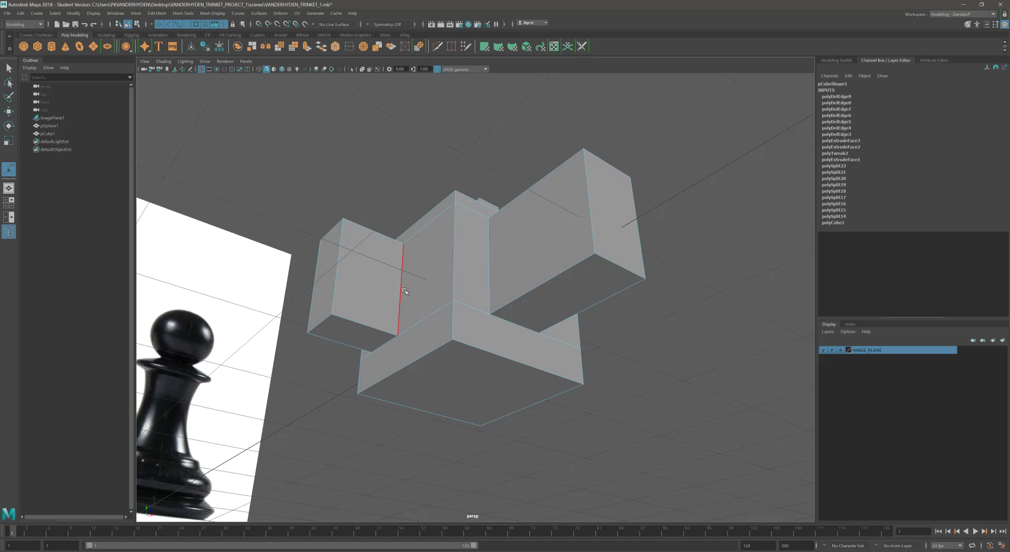
left_click_drag(405, 290, 436, 256, "alt")
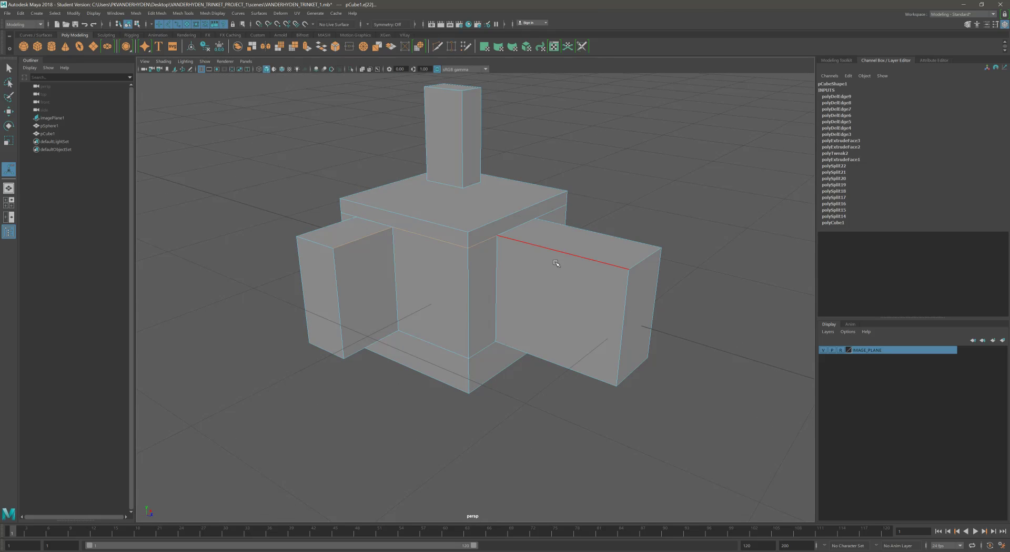
Delete the left arm's top edge, toggle smooth preview, and select the remaining lower edges
key("Delete")
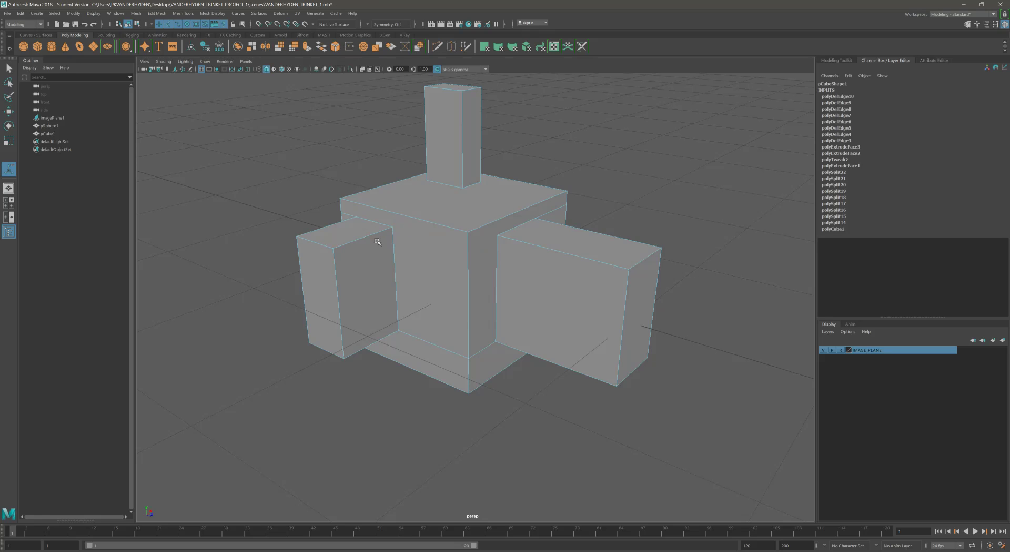
key("3")
key("1")
left_click_drag(587, 245, 502, 242, "alt")
left_click(545, 257, "shift")
left_click_drag(571, 309, 552, 258, "alt")
left_click(553, 337, "shift")
left_click(585, 334, "shift")
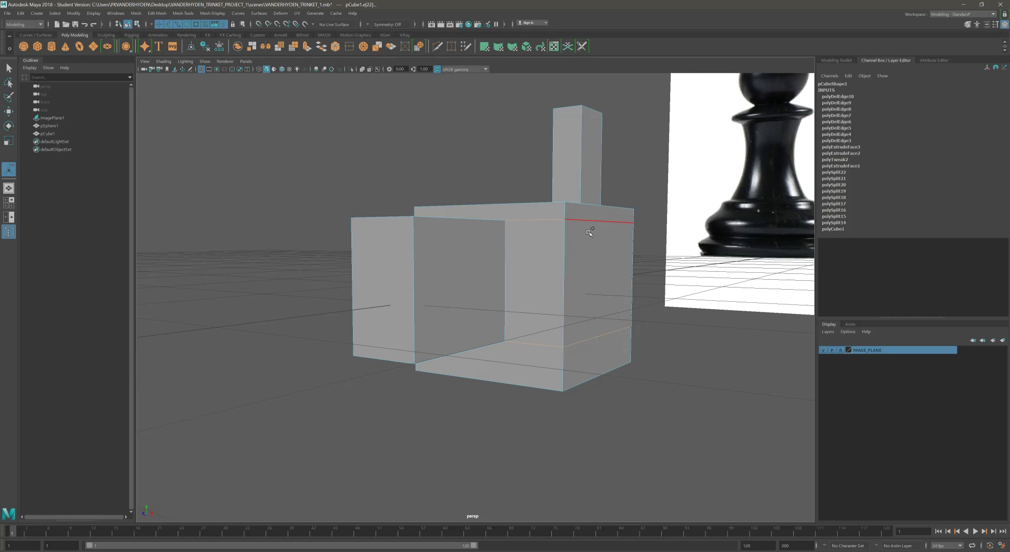
Delete the last selected edges and view the bare blocky mesh
left_click_drag(659, 254, 550, 259, "alt")
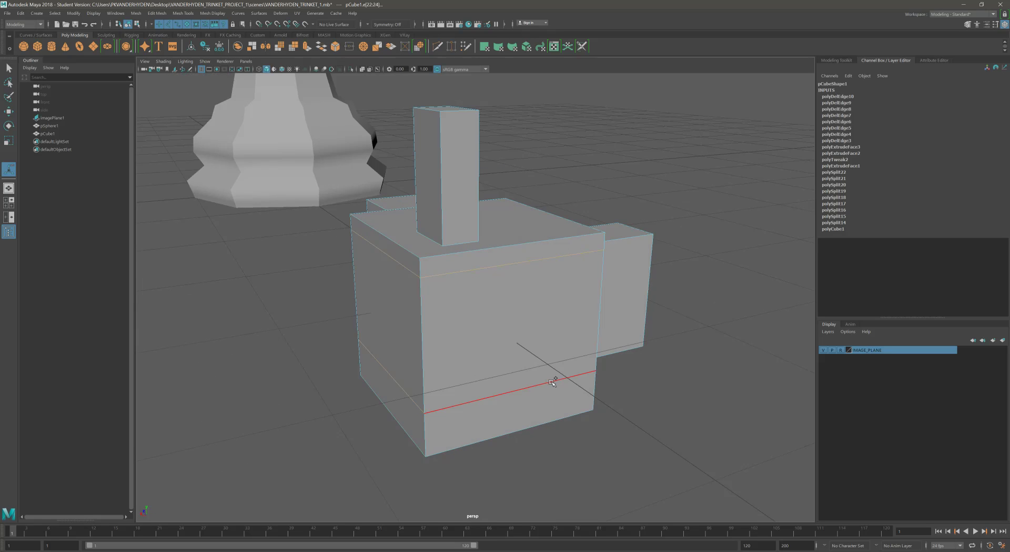
left_click_drag(553, 381, 465, 264, "alt")
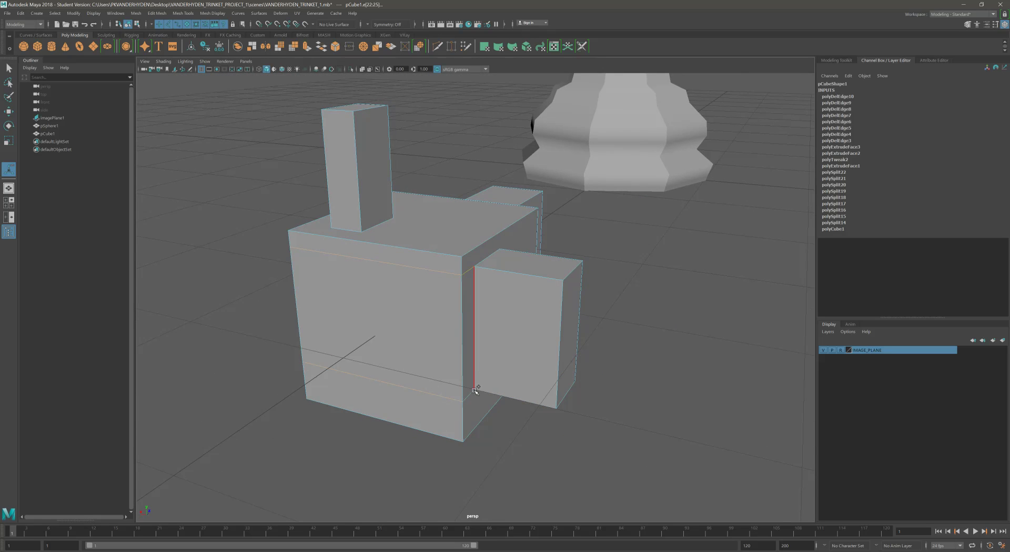
key("Delete")
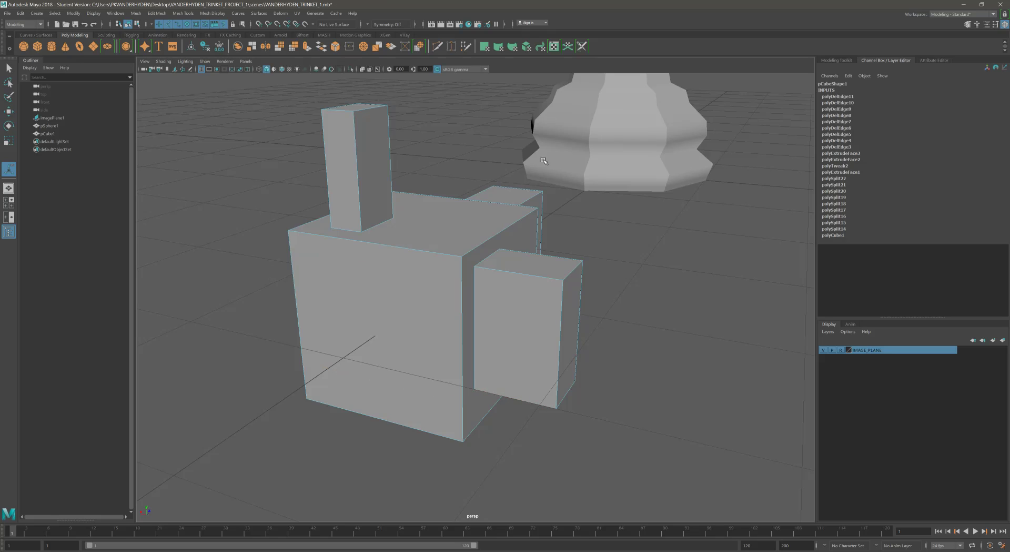
left_click_drag(555, 219, 523, 231, "alt")
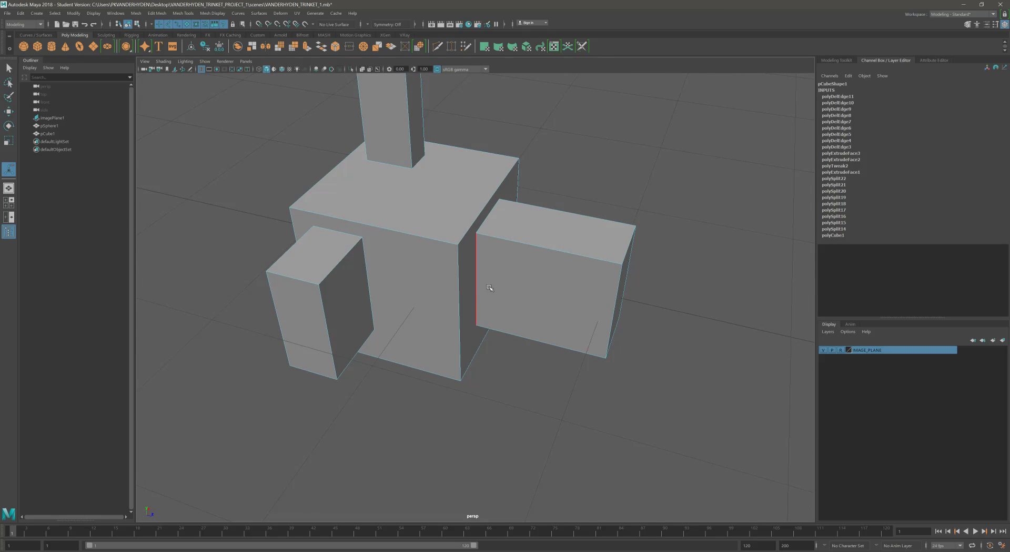
right_click_drag(542, 273, 444, 282, "alt")
middle_click_drag(471, 281, 447, 310, "alt")
left_click_drag(458, 310, 477, 313, "alt")
right_click_drag(476, 313, 460, 278, "alt")
middle_click_drag(461, 279, 505, 284, "alt")
left_click_drag(497, 263, 504, 275, "alt")
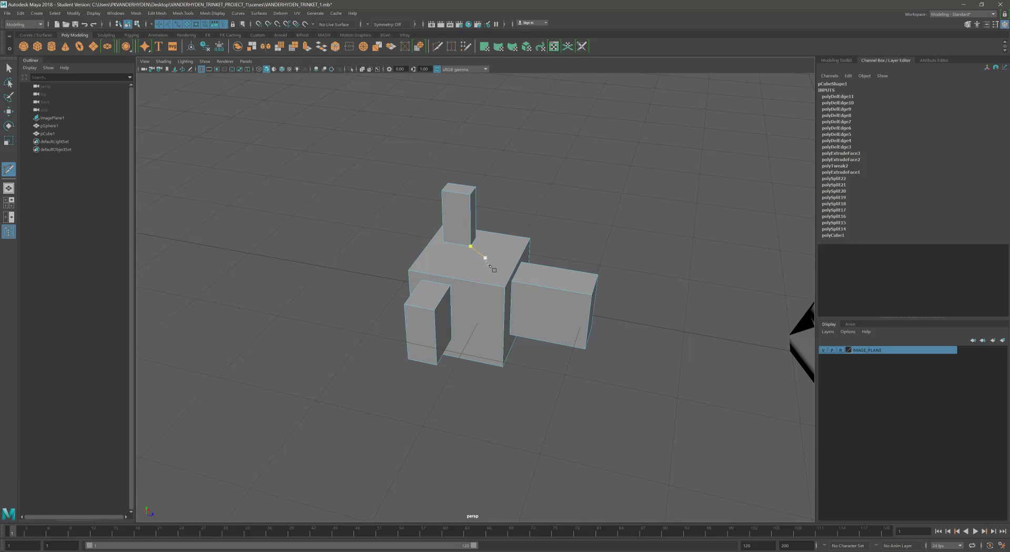
Select pCube1 as an object and turn on Smooth Mesh Preview with 3
right_click_drag(490, 265, 638, 281, "alt")
left_click(12, 112)
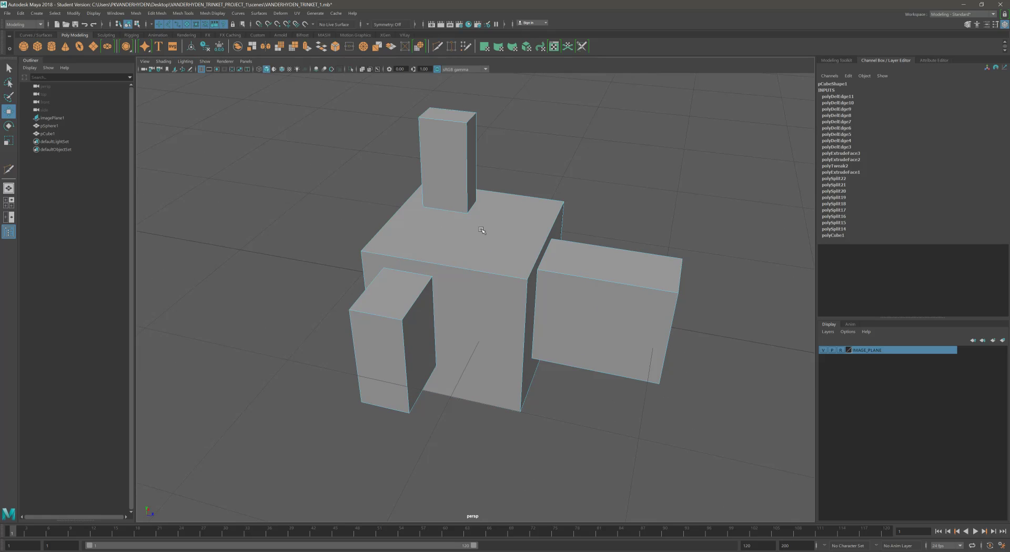
right_click_drag(509, 286, 576, 261)
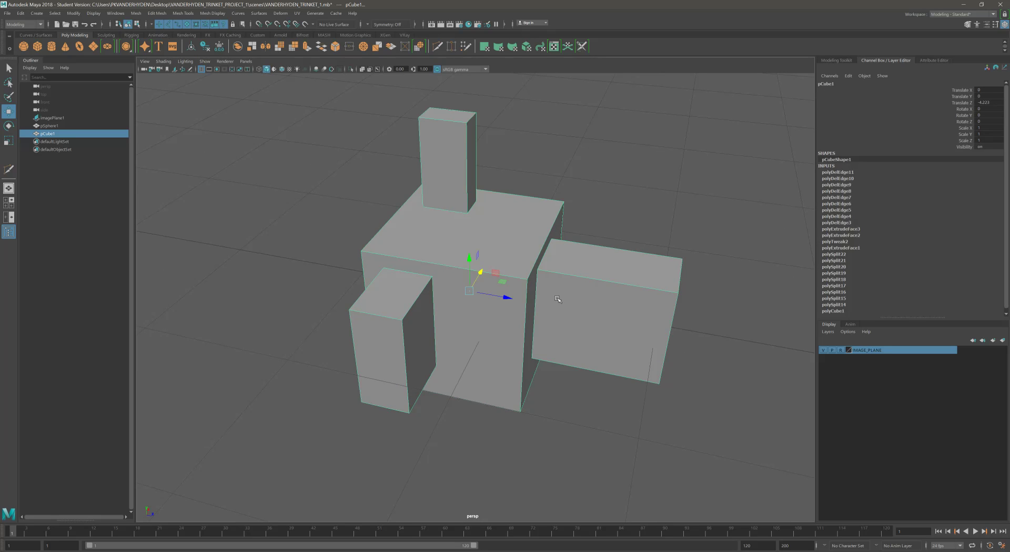
key("3")
left_click_drag(580, 300, 508, 253, "alt")
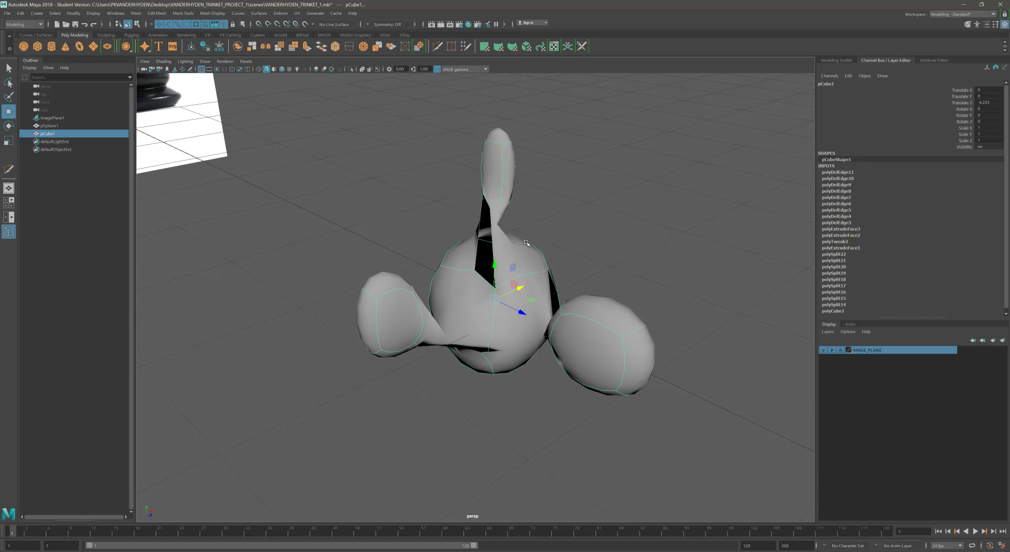
key("1")
left_click(439, 47)
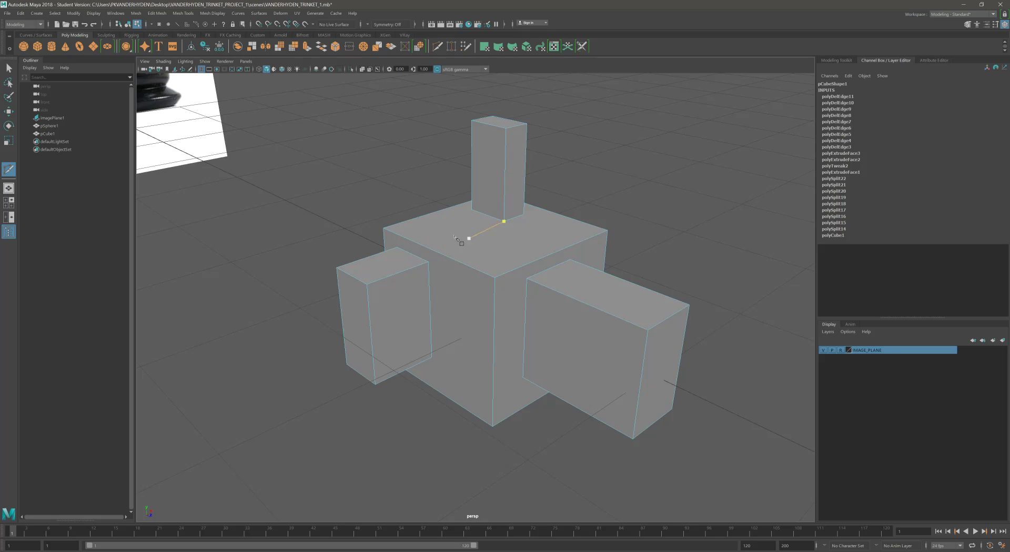
left_click(406, 221)
left_click(412, 351)
left_click_drag(617, 322, 674, 318, "ctrl")
left_click(494, 277)
left_click(570, 259)
Turn off smooth preview, delete pCube1, and frame the low-poly pawn on the grid
key("3")
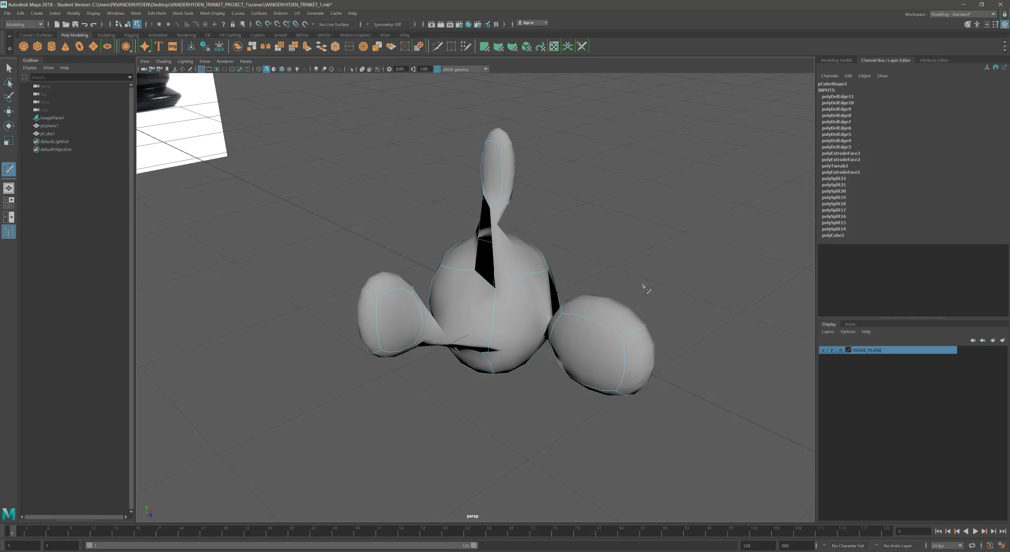
key("1")
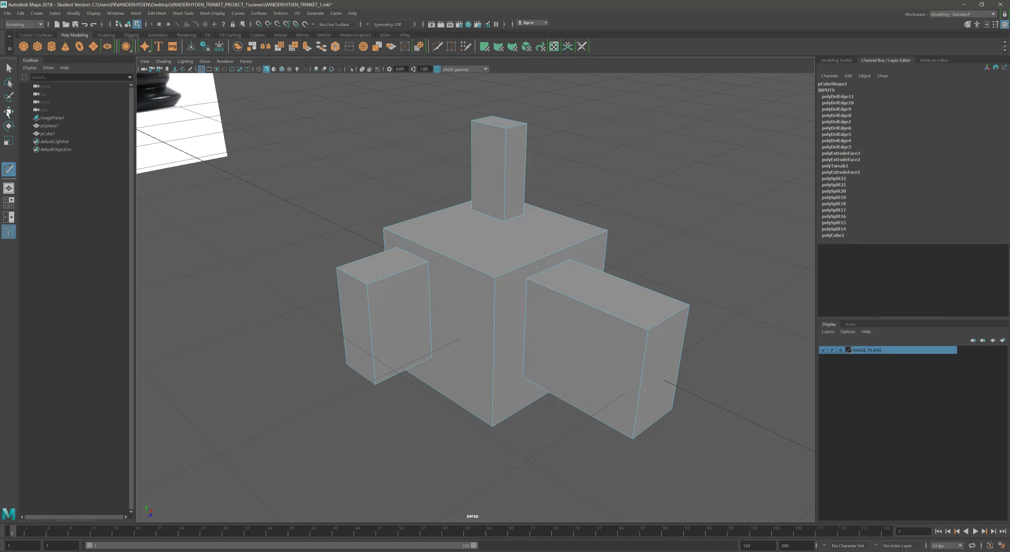
left_click(8, 112)
right_click_drag(487, 261, 641, 239)
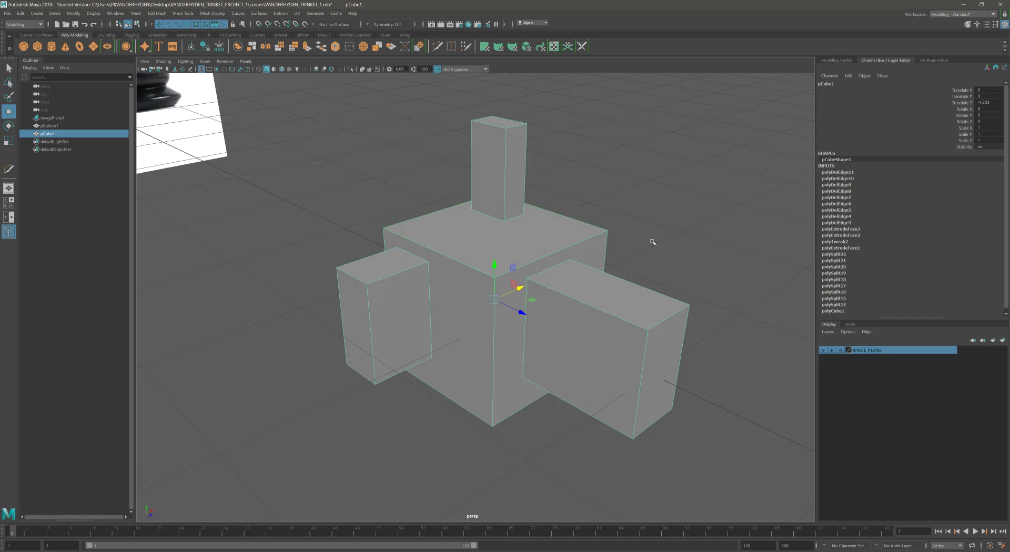
key("Delete")
left_click_drag(650, 248, 556, 252, "alt")
right_click_drag(556, 252, 440, 248, "alt")
middle_click_drag(440, 248, 348, 301, "alt")
left_click_drag(448, 305, 497, 288, "alt")
middle_click_drag(498, 287, 514, 274, "alt")
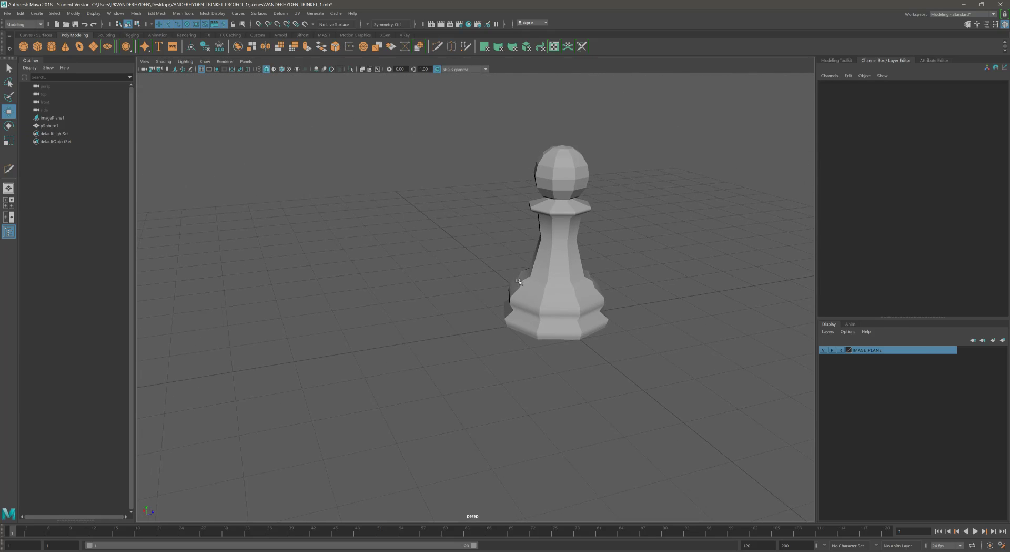